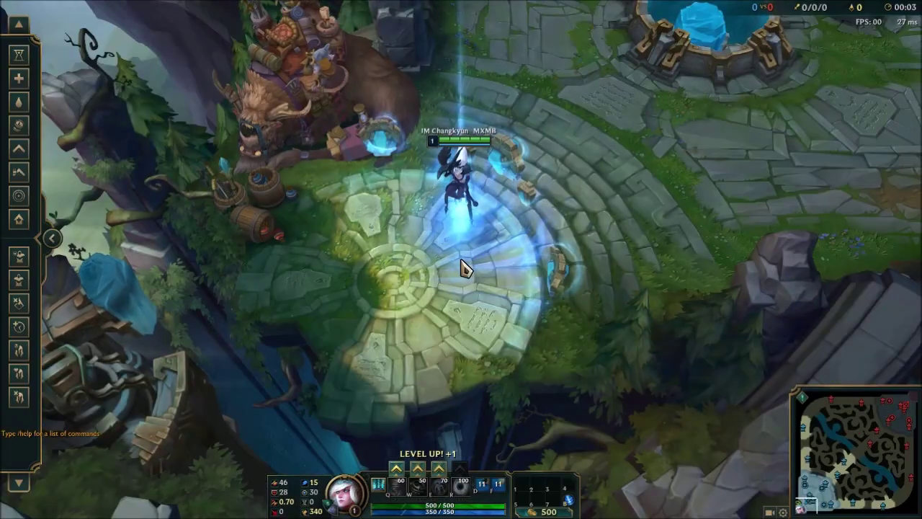
- Walk Ravenborn Janna around the base and fountain platform to preview the skin
scroll(431, 264, "up", 5)
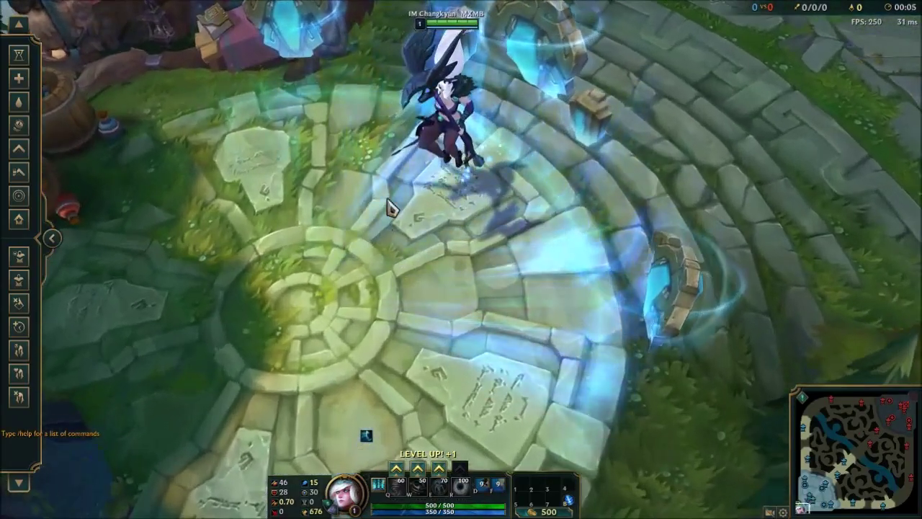
right_click(432, 189)
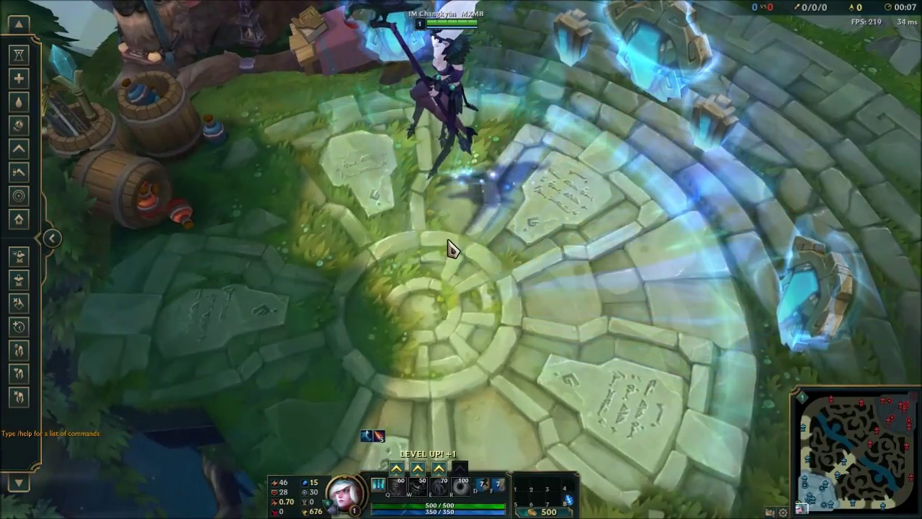
right_click(566, 199)
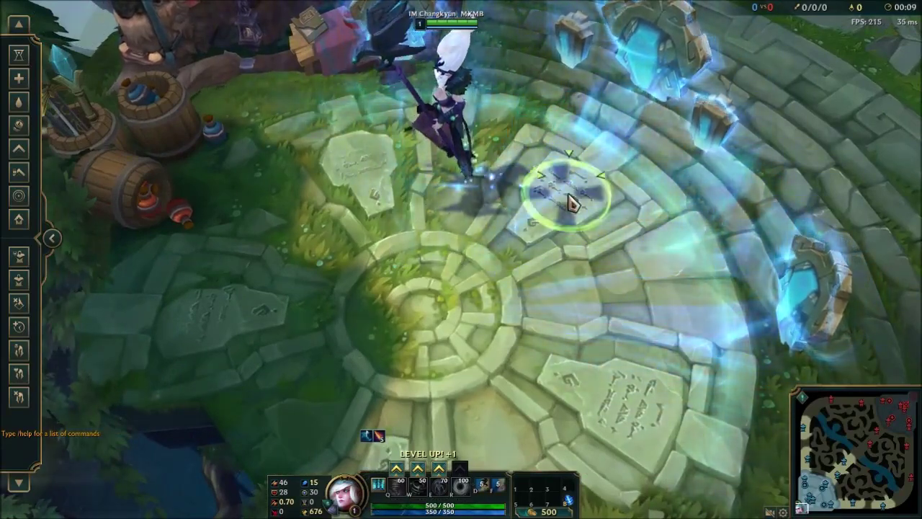
scroll(519, 252, "down", 2)
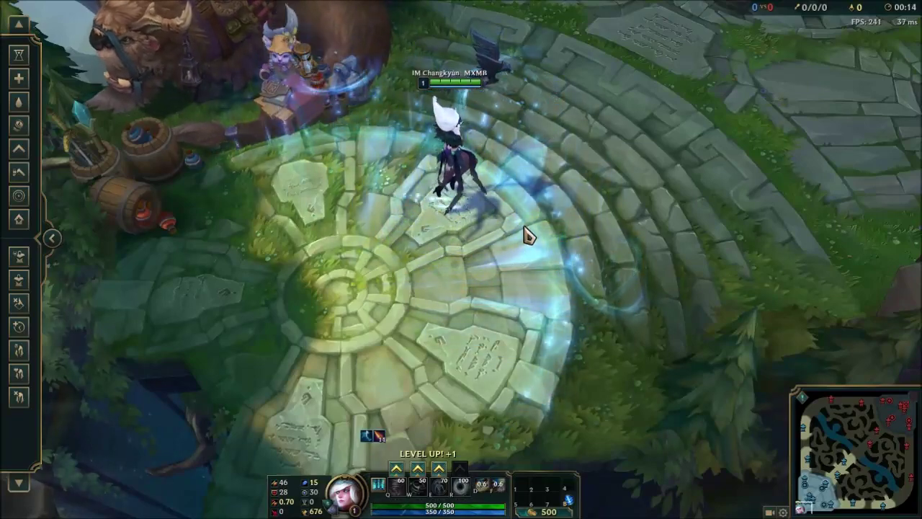
right_click(537, 130)
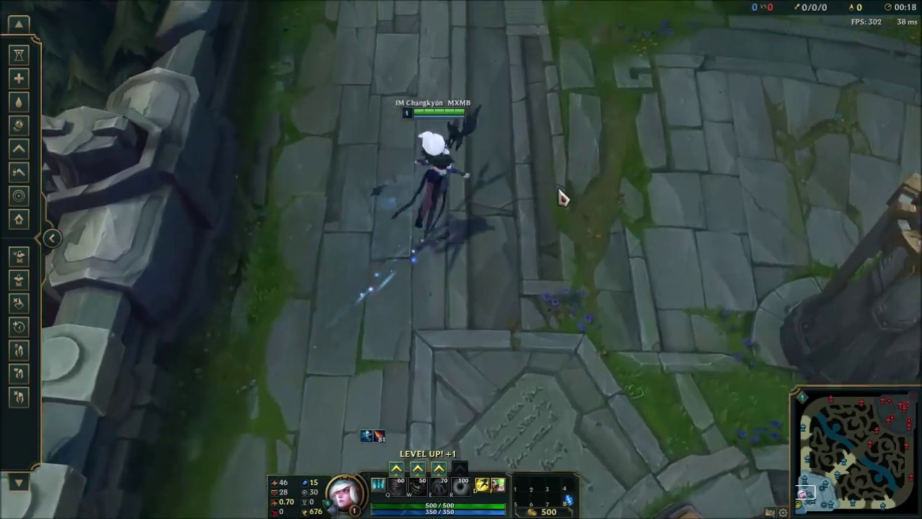
right_click(424, 288)
- Open the game options with Esc and begin leaving the game
scroll(462, 324, "down", 3)
scroll(480, 274, "up", 5)
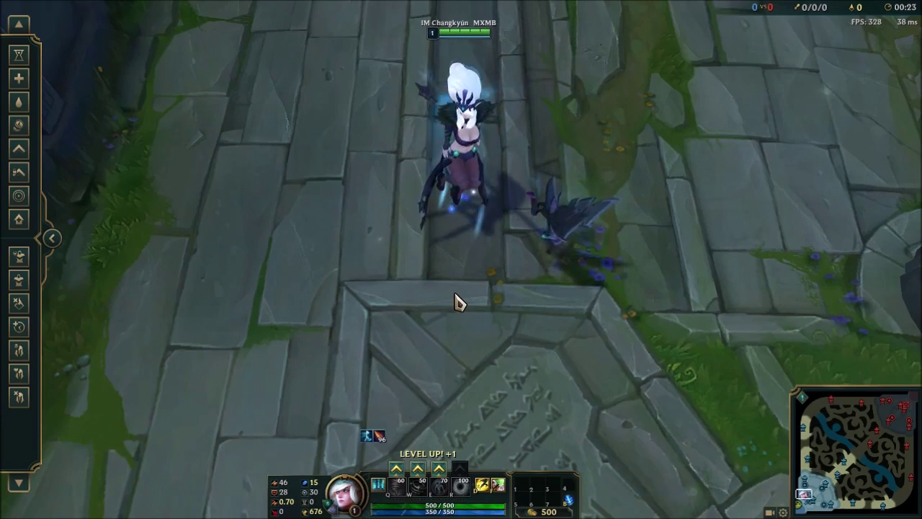
key("Escape")
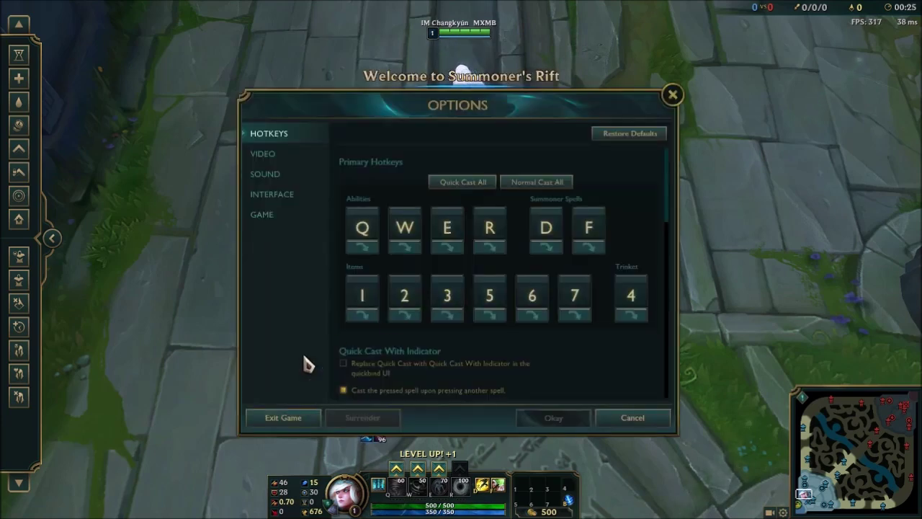
left_click(285, 419)
- Leave the match, select Mesh through the locators in the Outliner, and choose File > Export All
left_click(411, 264)
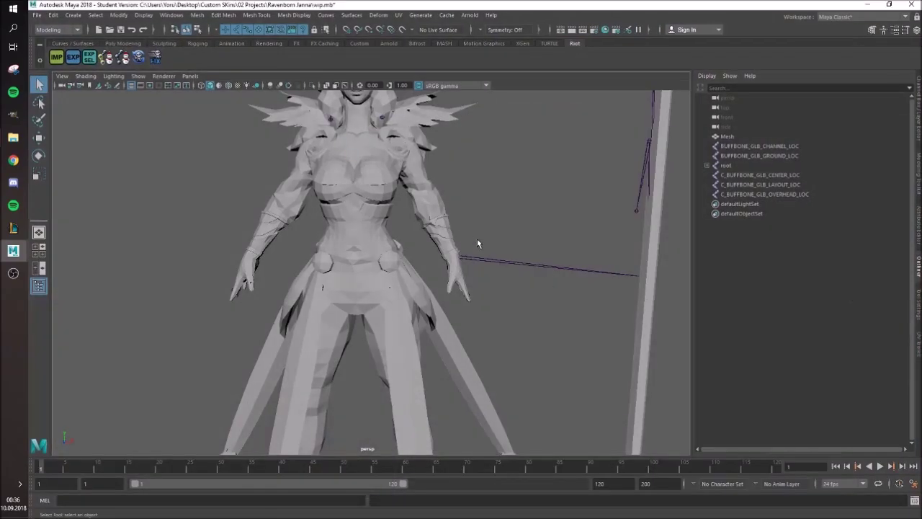
scroll(480, 247, "down", 5)
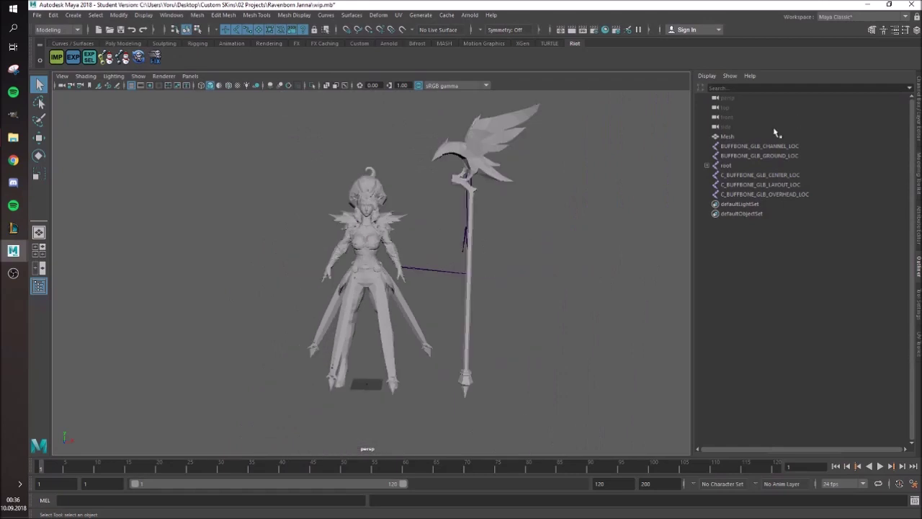
left_click(728, 136)
left_click(740, 193, "shift")
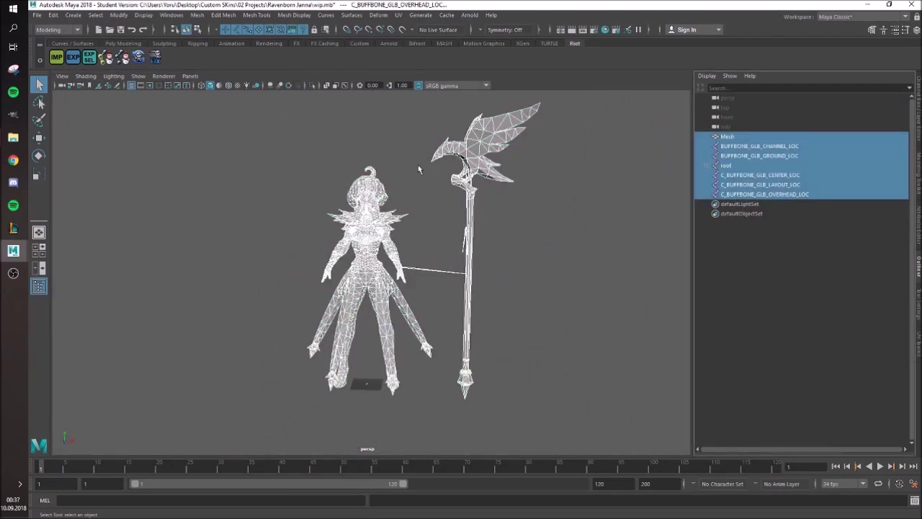
left_click(36, 15)
left_click(78, 139)
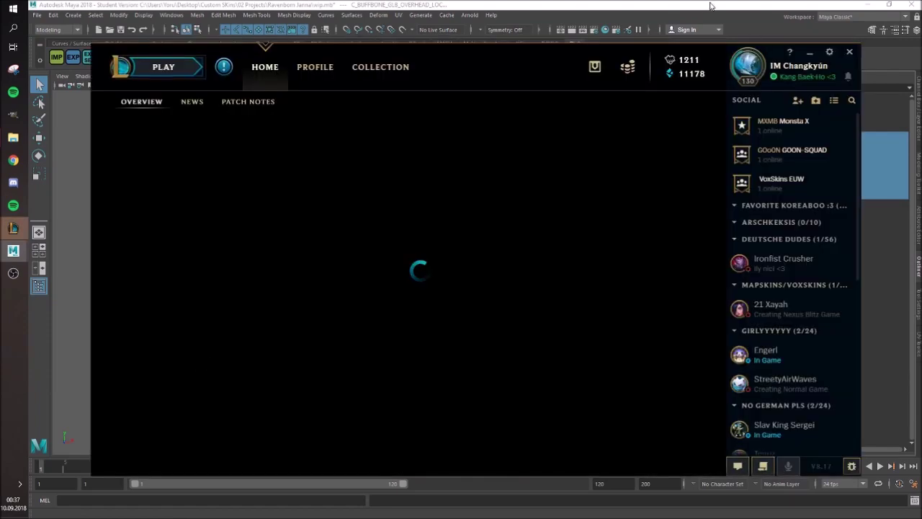
- Set the export file type to DAE_FBX export
left_click(811, 52)
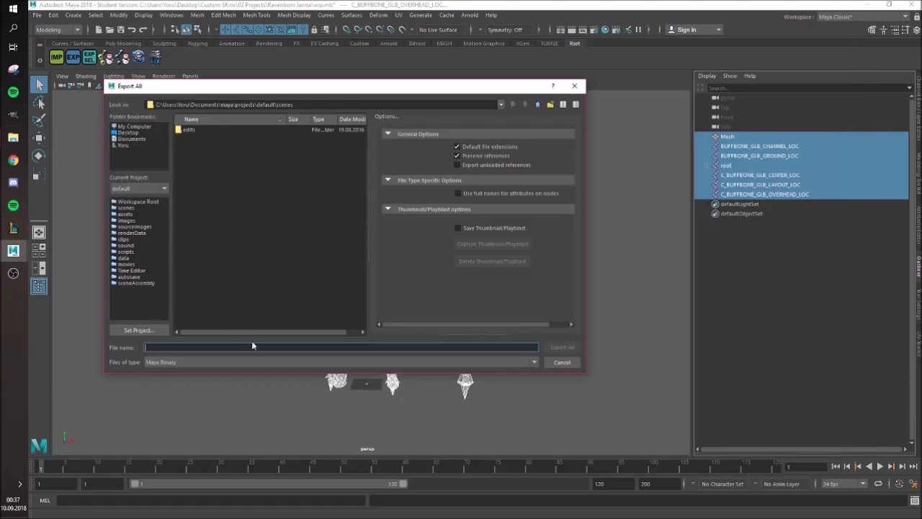
left_click(207, 360)
scroll(206, 402, "down", 3)
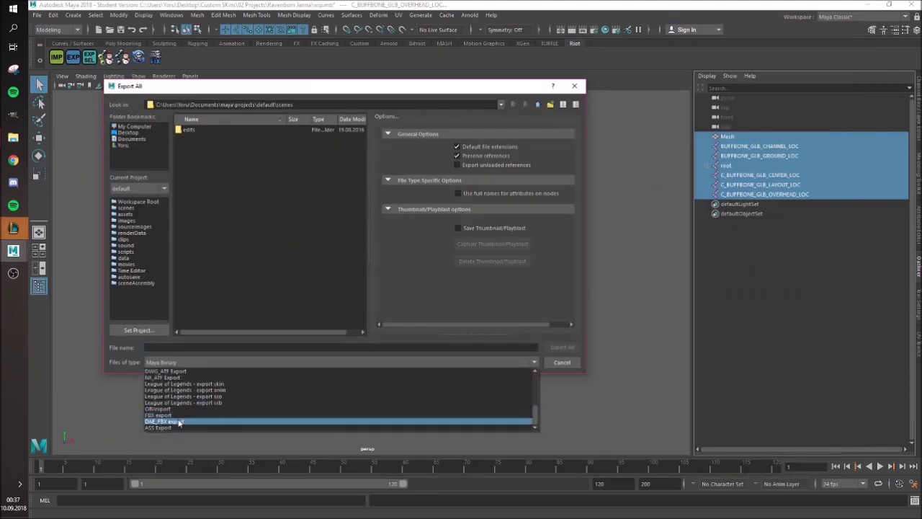
left_click(176, 423)
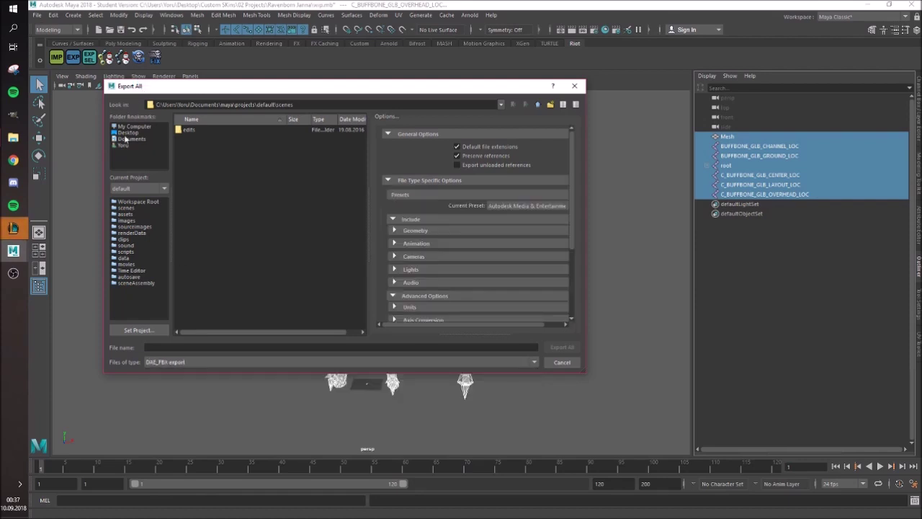
- Browse to Desktop\Custom SKins\02 Projects\Ravenborn Janna as the export location
left_click(161, 133)
double_click(200, 154)
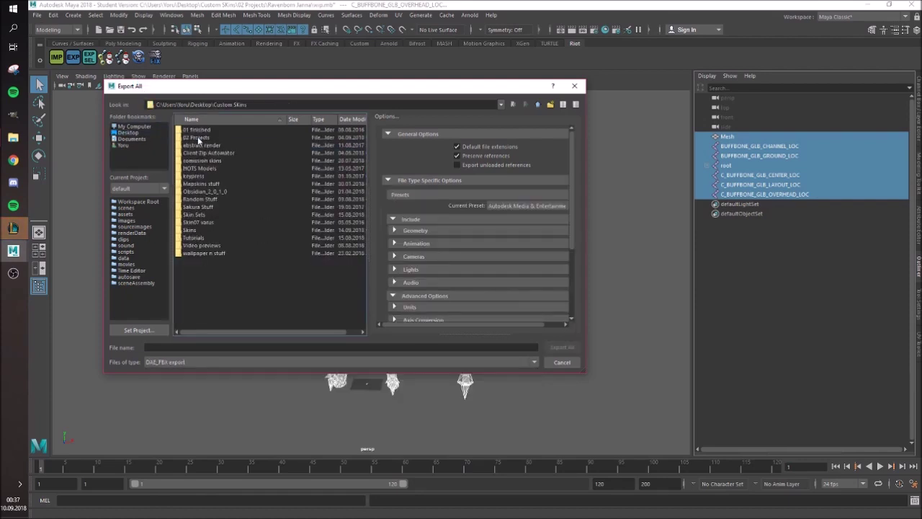
left_click(198, 138)
key("Return")
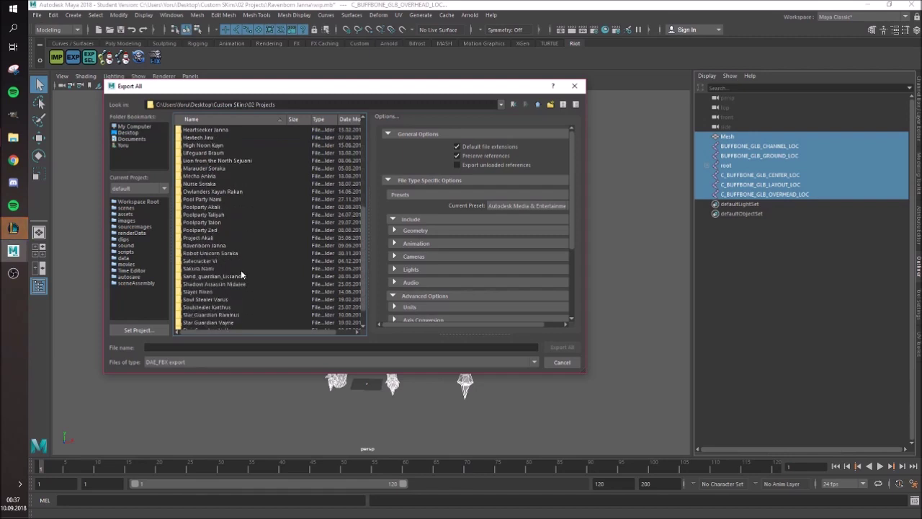
scroll(219, 263, "up", 2)
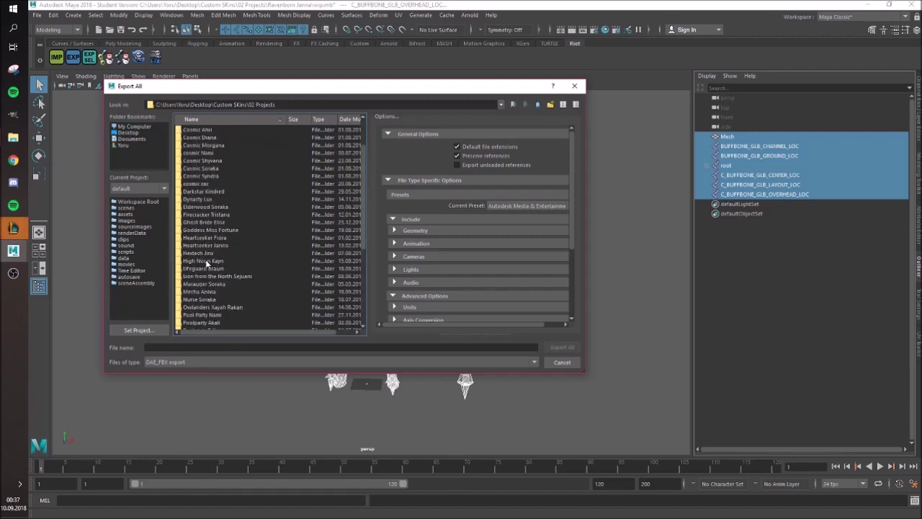
scroll(208, 270, "down", 1)
scroll(195, 278, "down", 2)
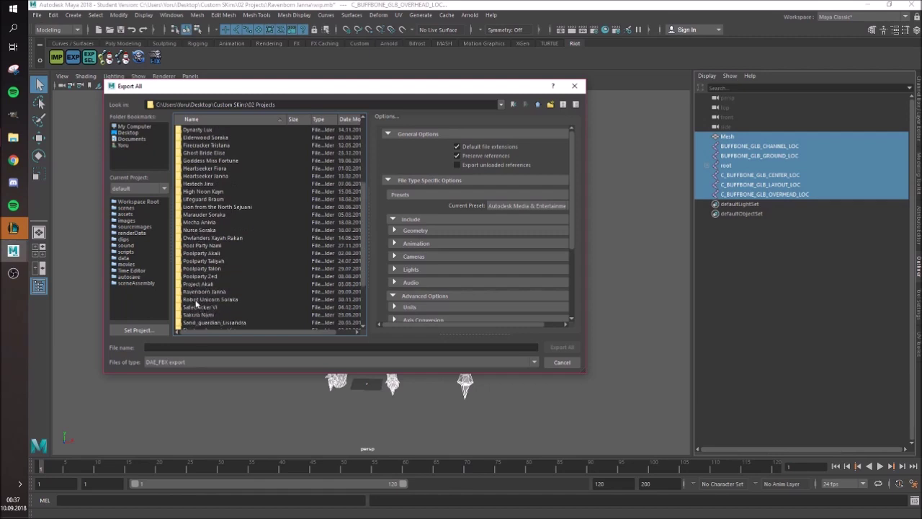
double_click(198, 291)
- Enter the export file name and confirm the export
left_click(200, 347)
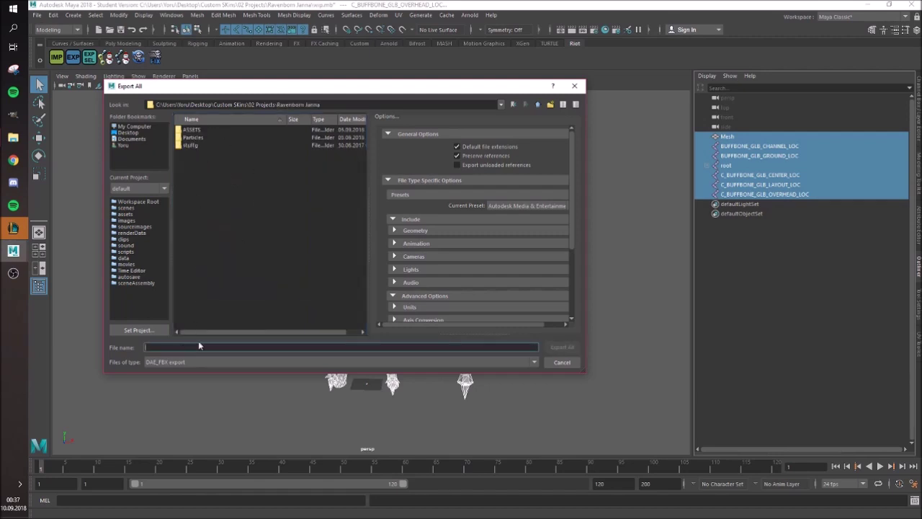
type("Janna")
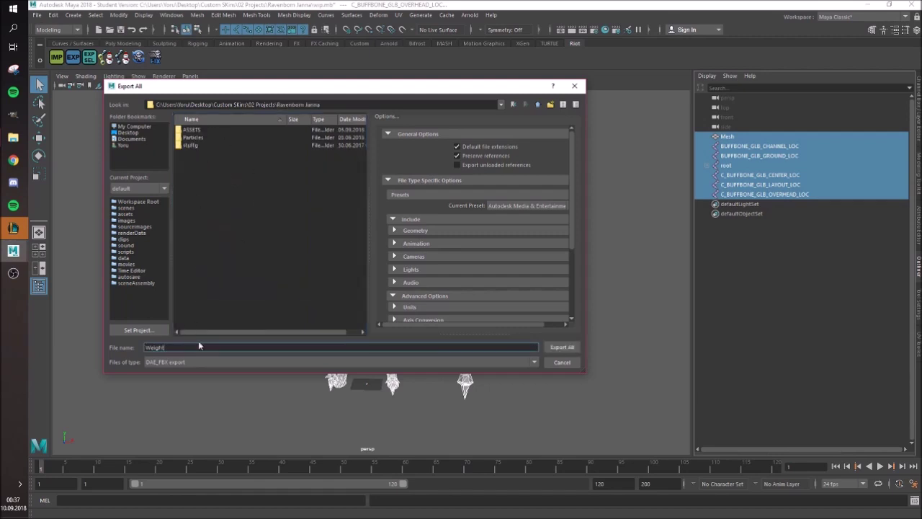
key("Return")
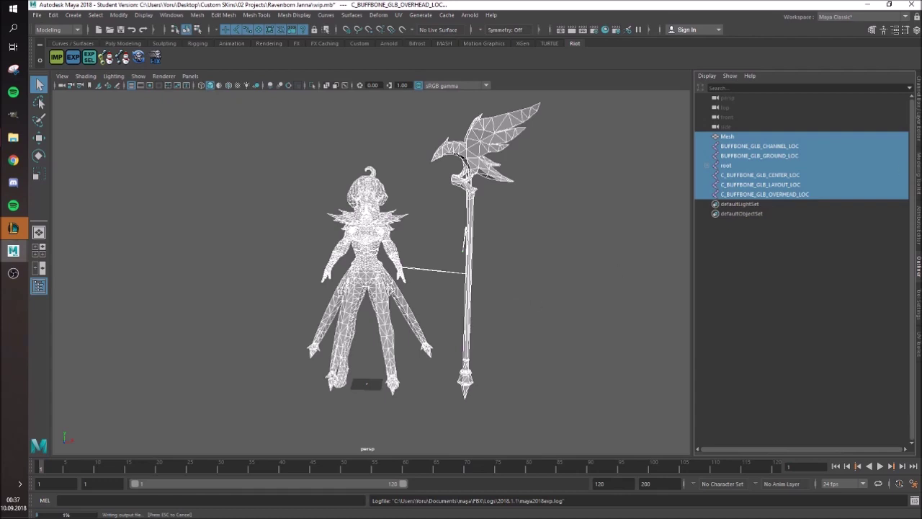
- Verify Weights.dae in the Ravenborn Janna folder, then return to Maya and clear the selection
key("alt+Tab")
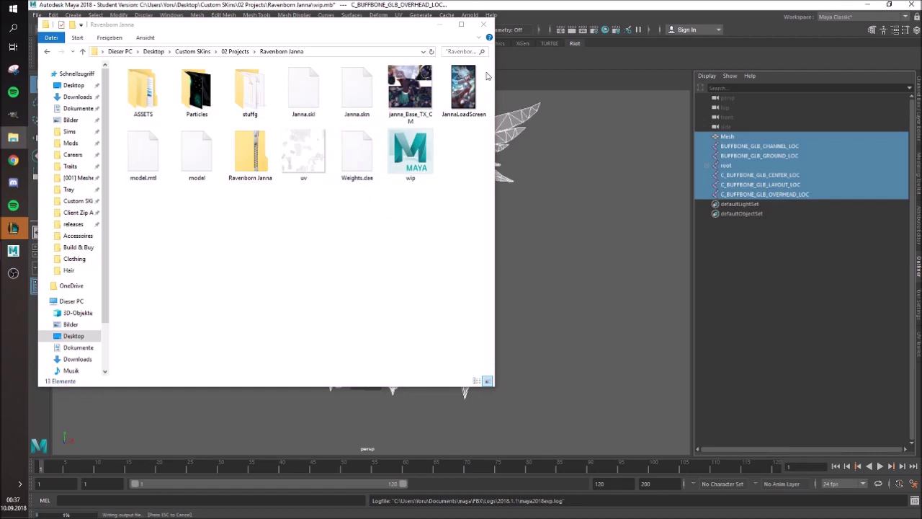
left_click(442, 28)
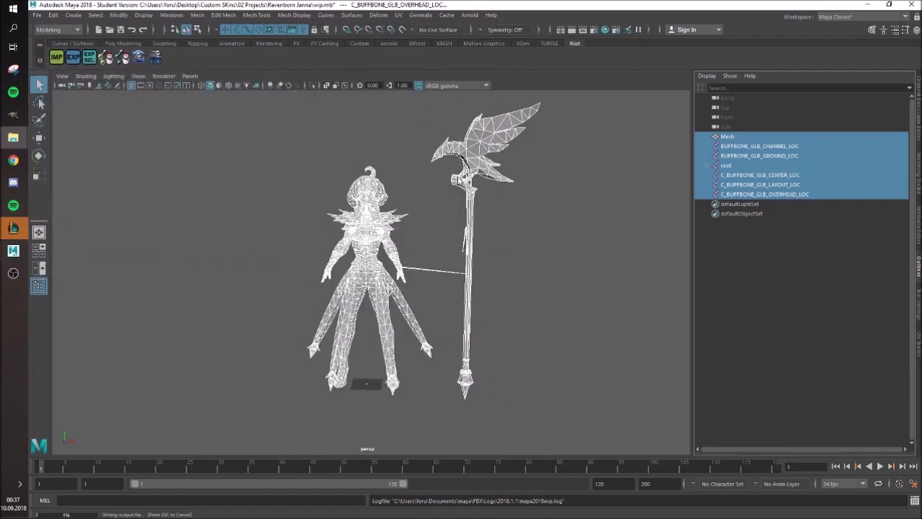
left_click(506, 199)
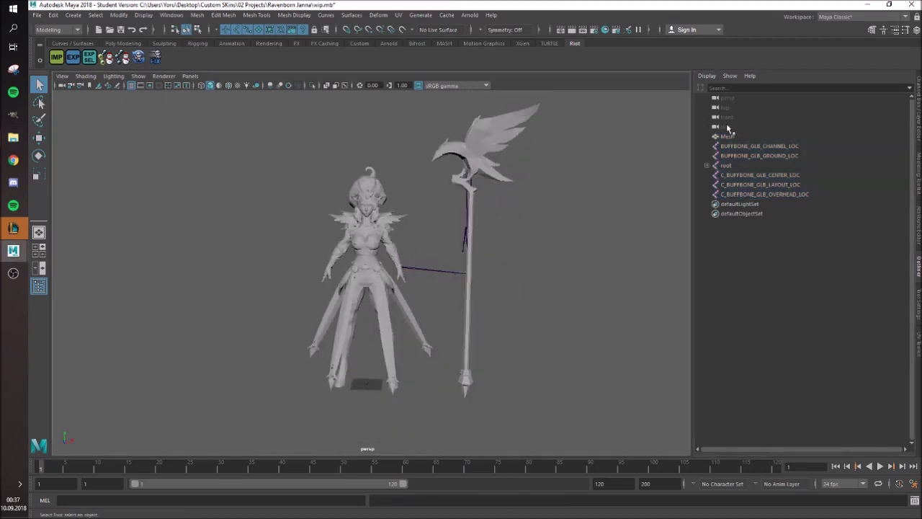
- Create a new namespace in the Namespace Editor and rename it to Model
left_click(171, 15)
mouse_move(256, 53)
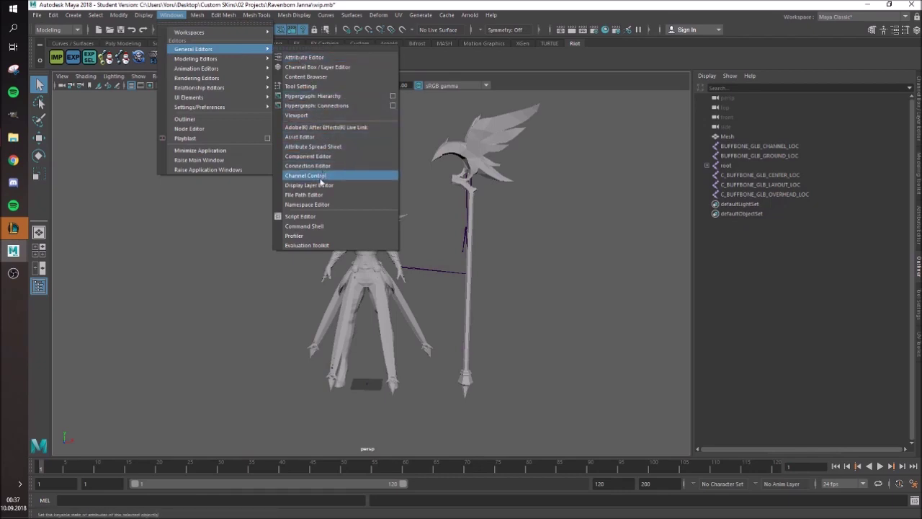
left_click(317, 205)
left_click_drag(390, 184, 506, 174)
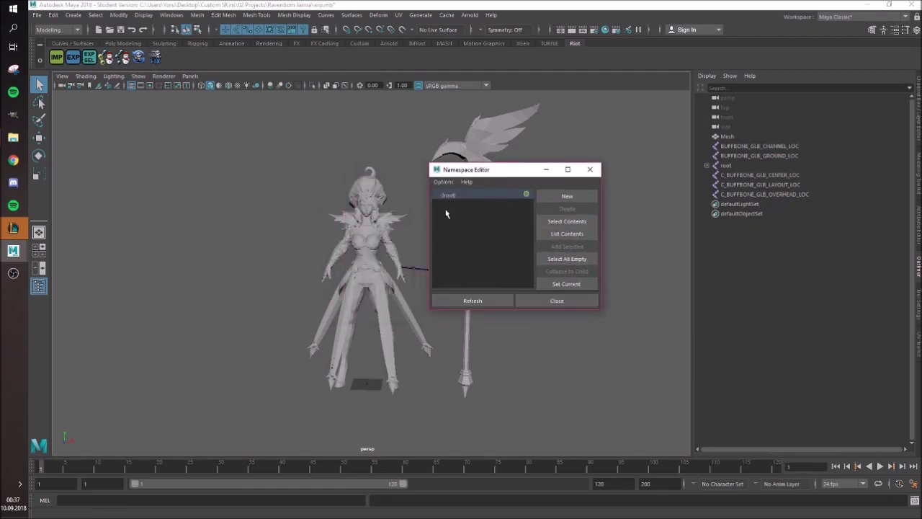
left_click(460, 206)
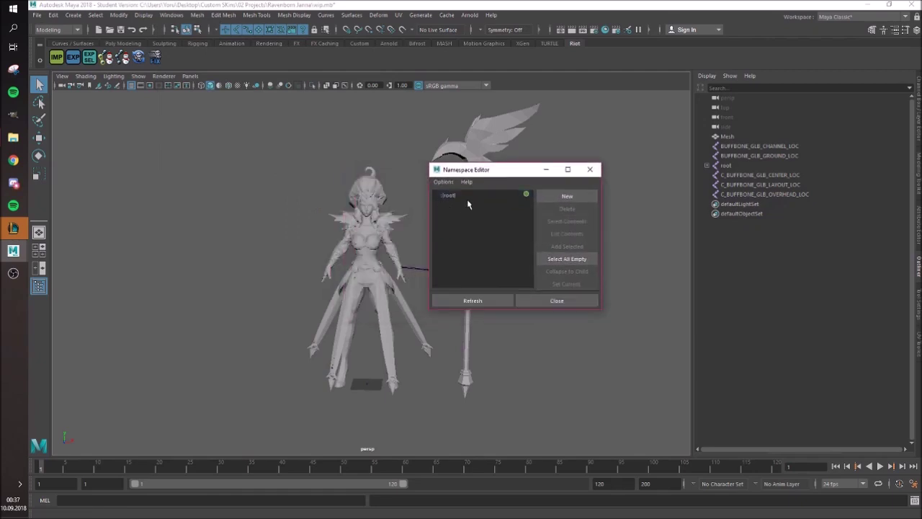
left_click(567, 196)
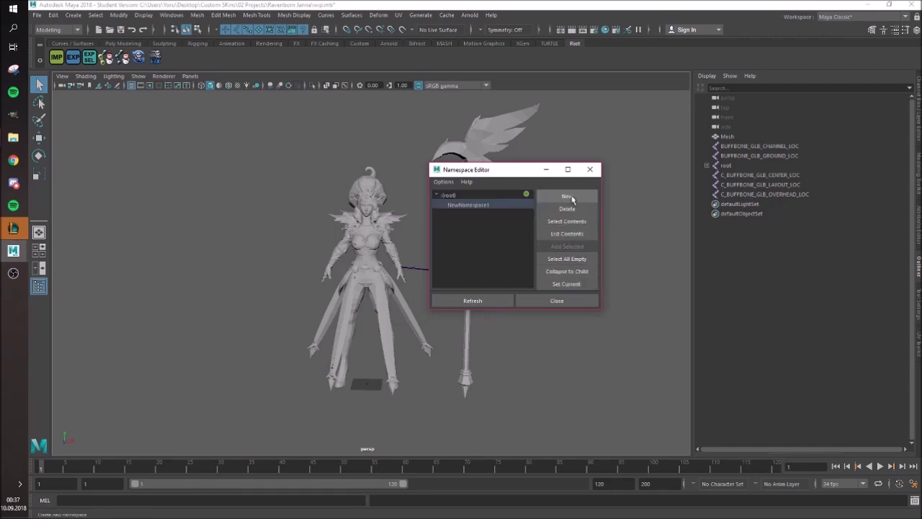
double_click(490, 206)
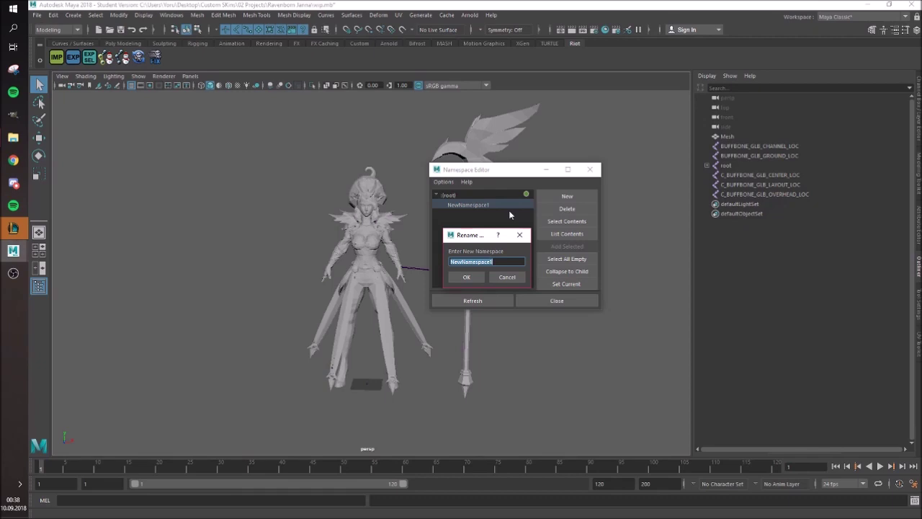
type("Model")
key("Return")
left_click(456, 205)
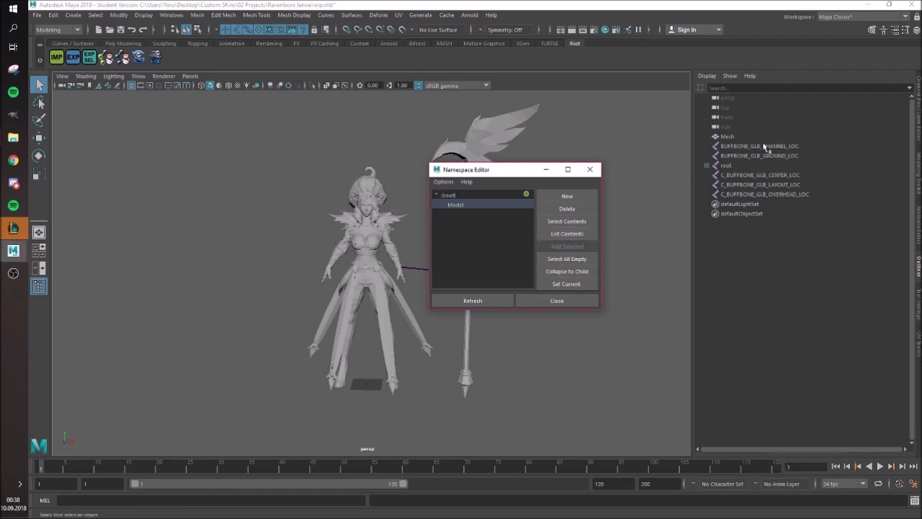
- Add Mesh through the last BUFFBONE locator to the Model namespace, then deselect
left_click(727, 136)
left_click(739, 194, "shift")
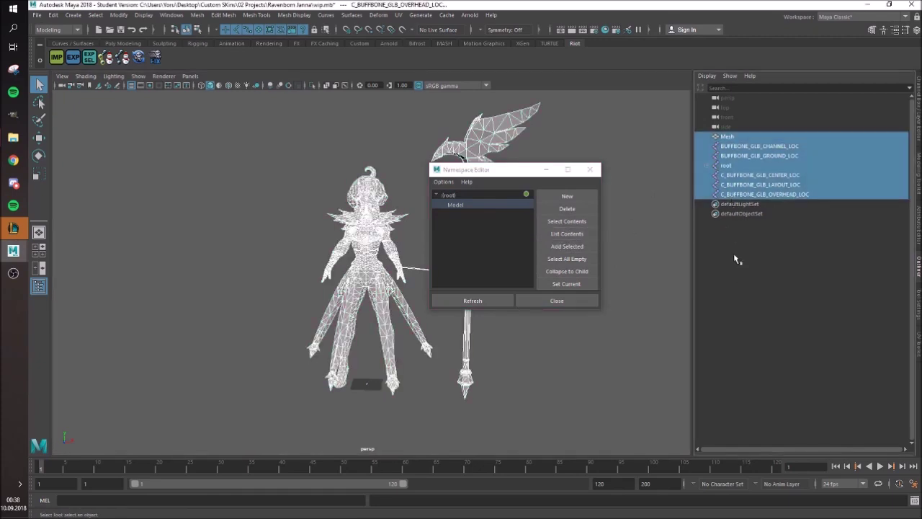
left_click(576, 246)
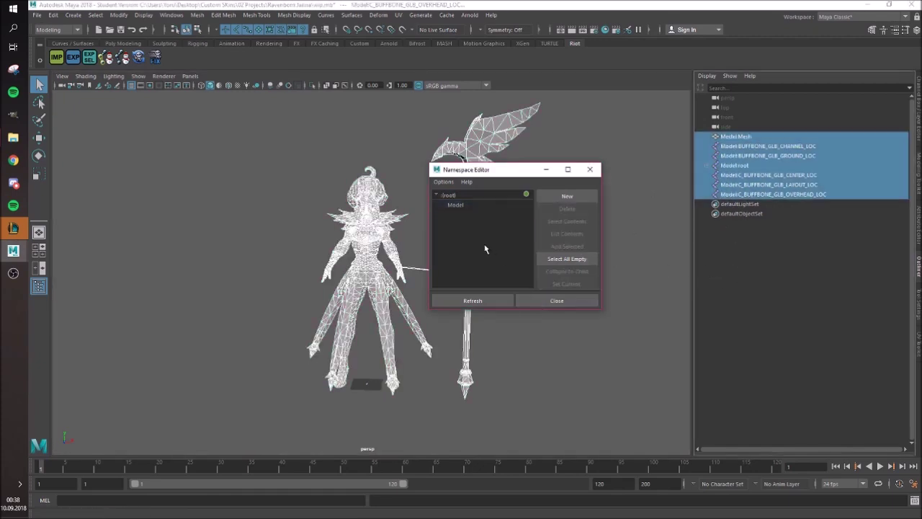
left_click(765, 194)
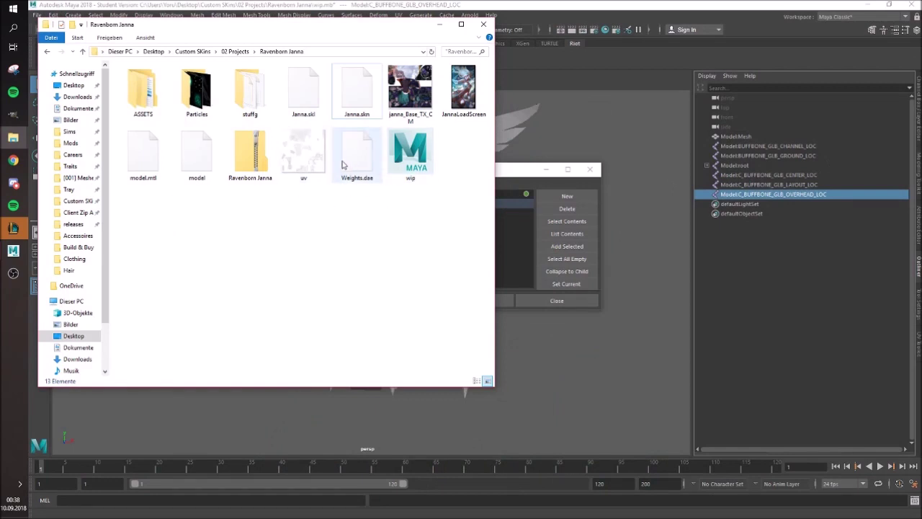
left_click(514, 172)
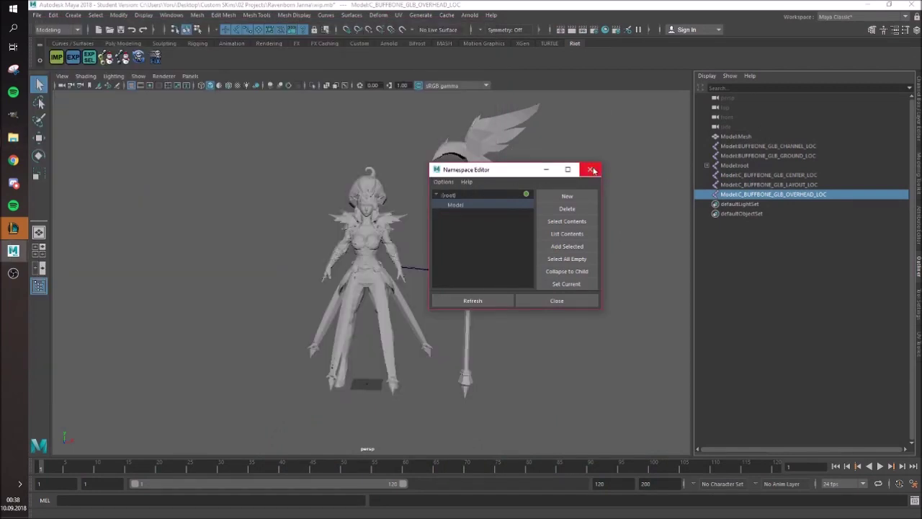
- Close the Namespace Editor, select ModelMesh through the locators, and unbind its skin in Rigging
left_click(593, 170)
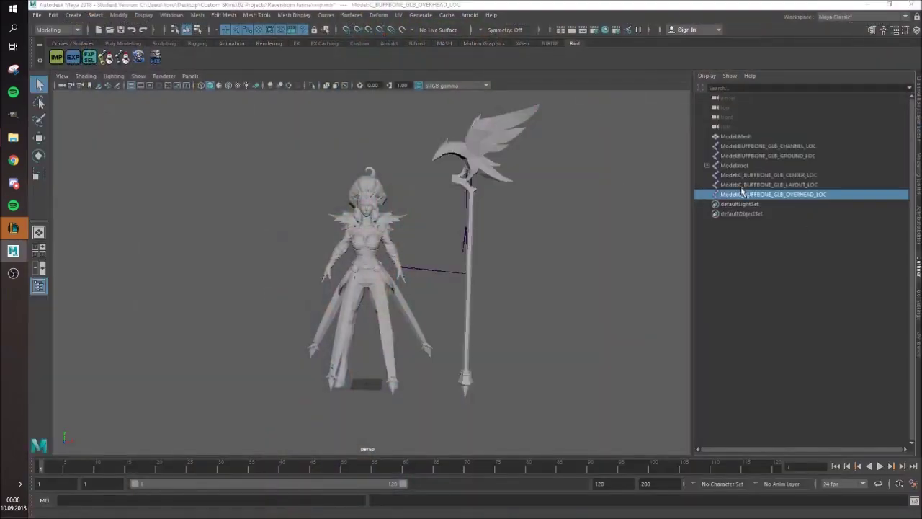
left_click(732, 137)
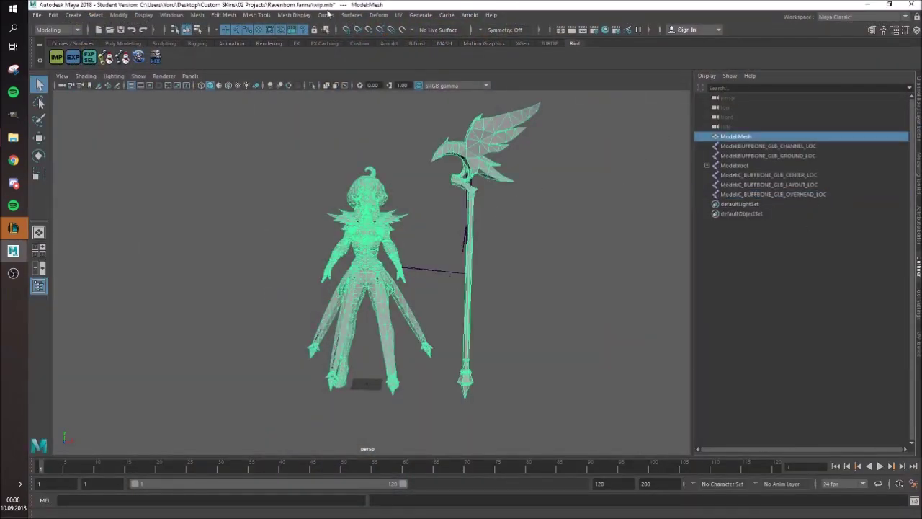
left_click(742, 194, "shift")
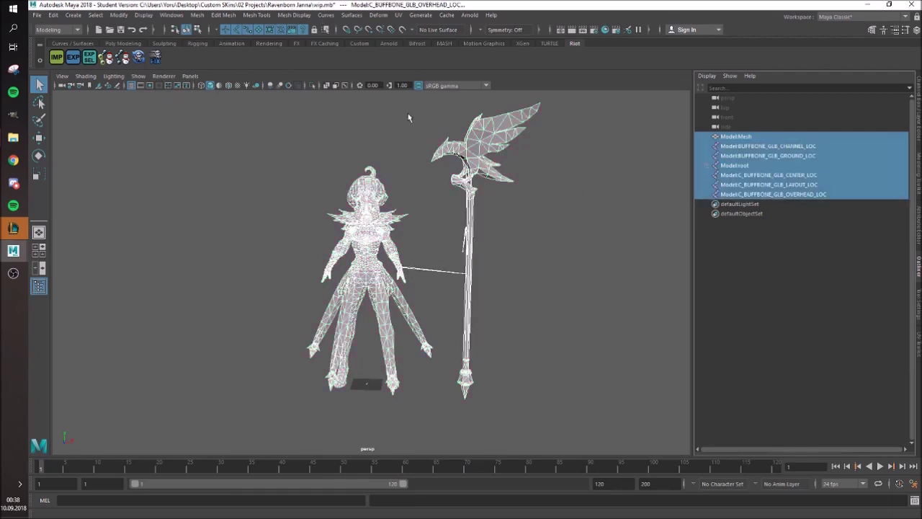
left_click(58, 30)
left_click(45, 50)
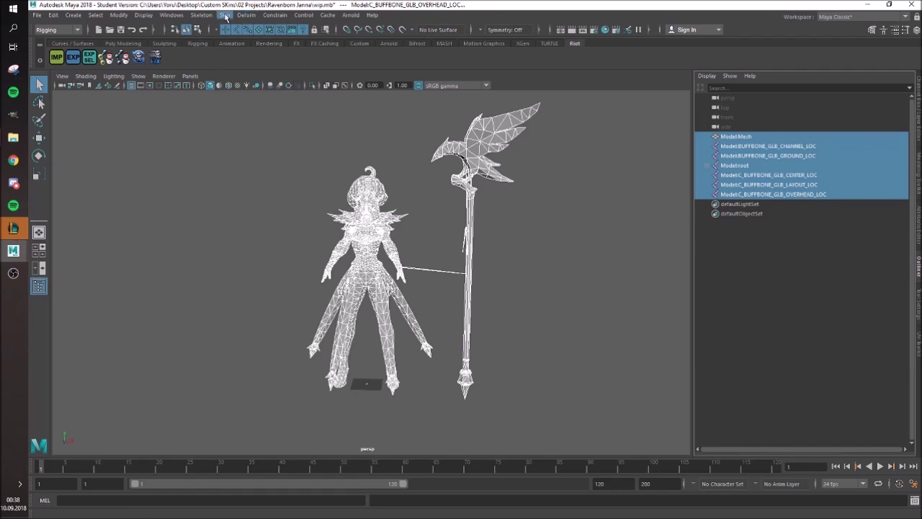
left_click(224, 14)
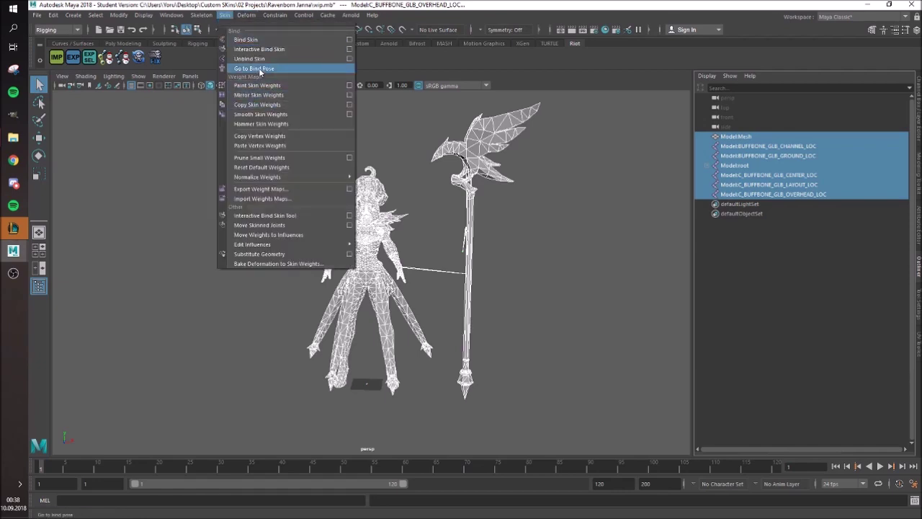
left_click(259, 61)
- Display face normals on ModelMesh only and orbit to the staff near the hand
left_click(735, 136)
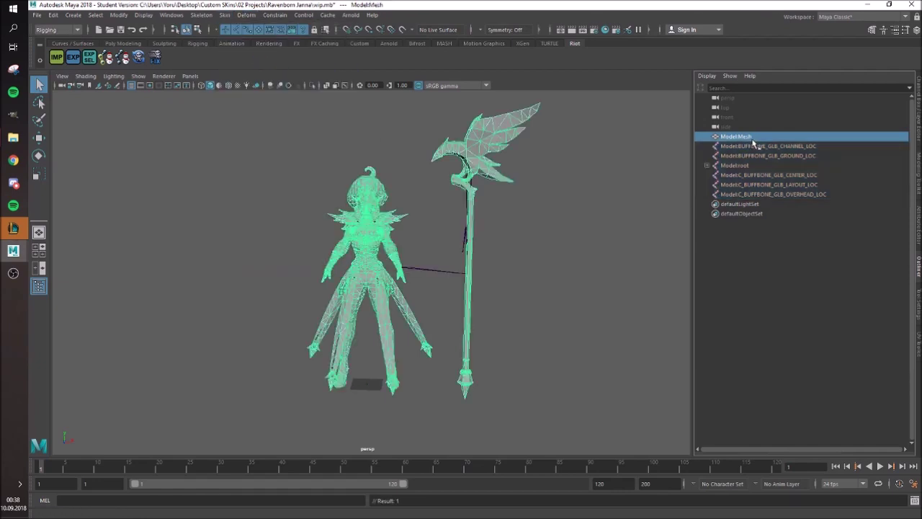
scroll(489, 237, "up", 3)
left_click(144, 15)
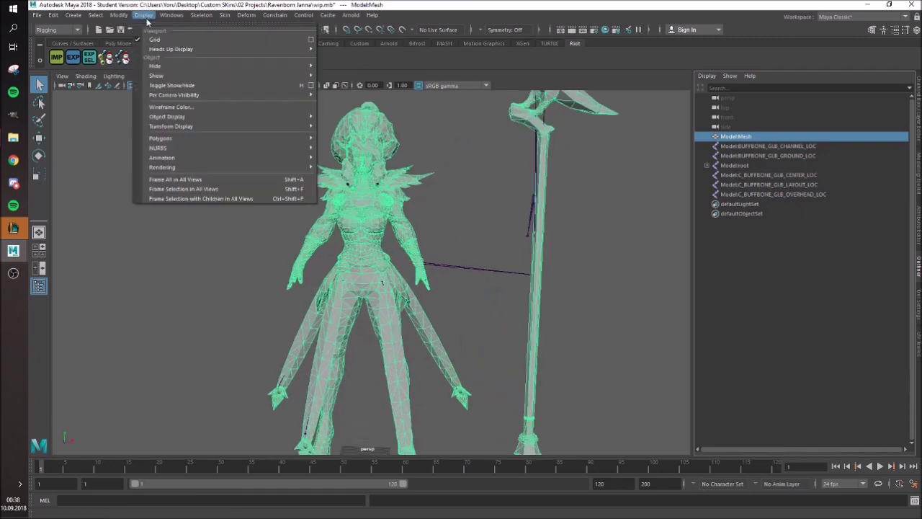
mouse_move(208, 139)
left_click(345, 238)
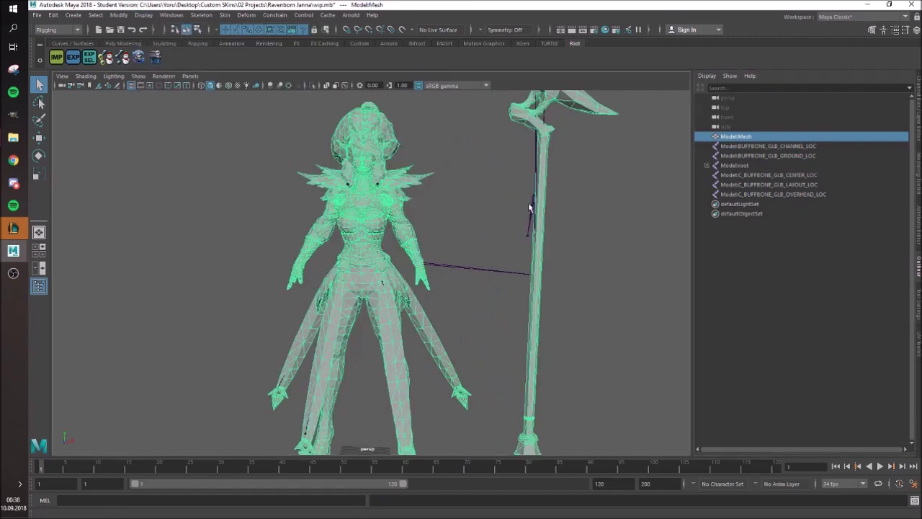
scroll(420, 230, "up", 6)
left_click_drag(352, 217, 503, 224, "alt")
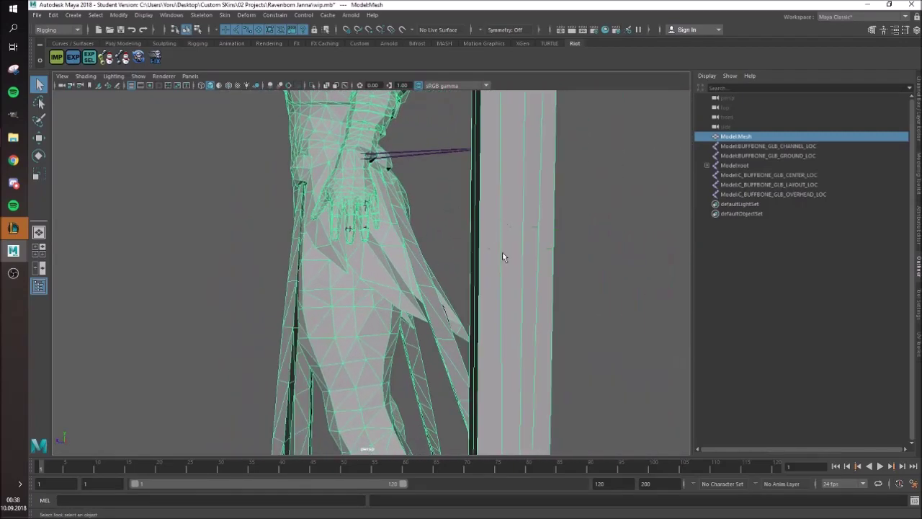
- In face mode, select the inverted staff faces f[9702:9704]
key("F11")
left_click_drag(549, 257, 210, 50, "alt")
left_click(429, 180)
left_click(474, 177)
left_click(247, 381, "shift")
- Reverse the normals of the selected staff faces from the Modeling Mesh Display menu
left_click(59, 30)
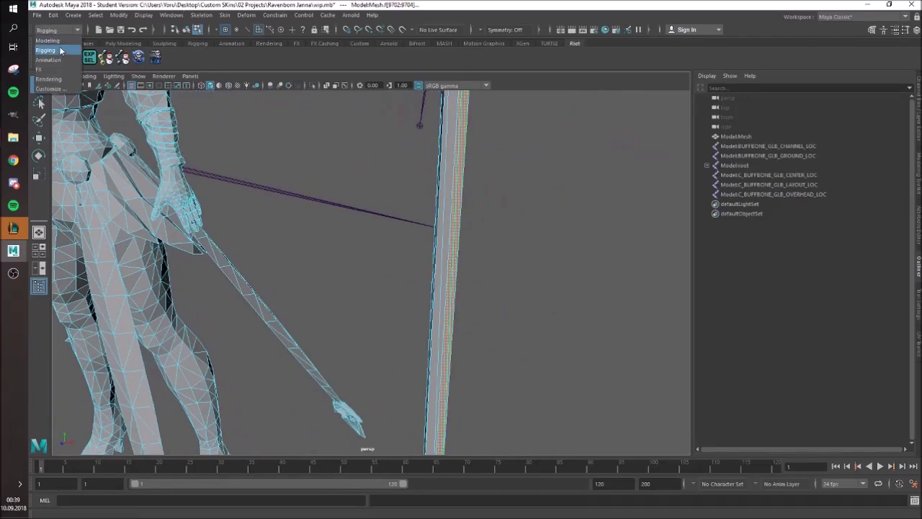
left_click(62, 49)
left_click(292, 15)
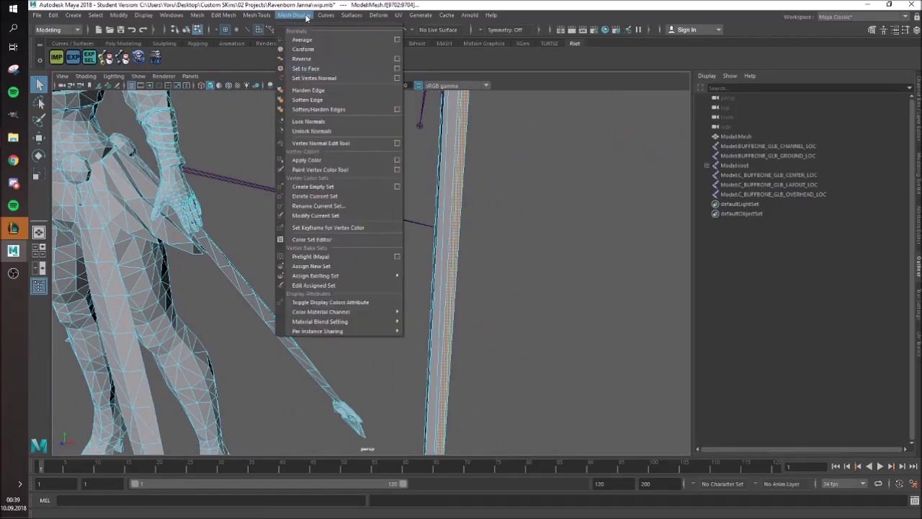
left_click(309, 58)
left_click_drag(531, 208, 381, 218, "alt")
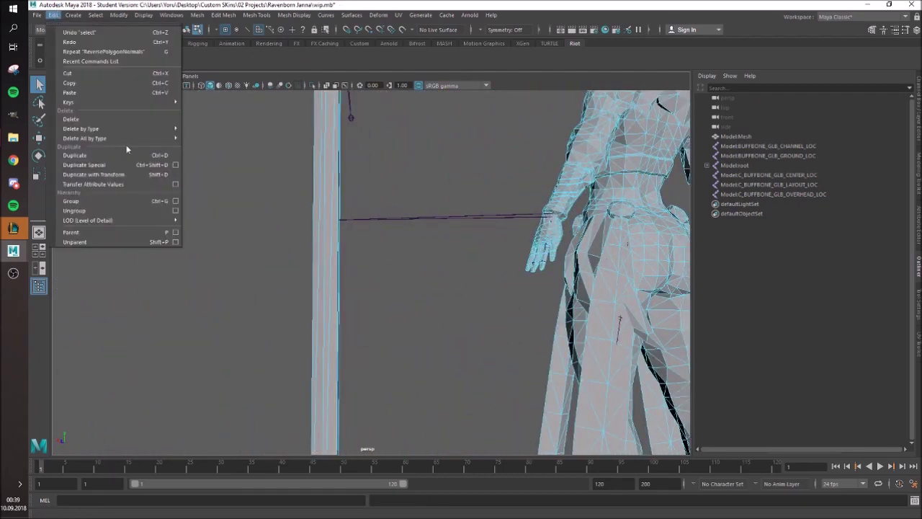
- Delete all construction history on the mesh
mouse_move(123, 140)
left_click(205, 144)
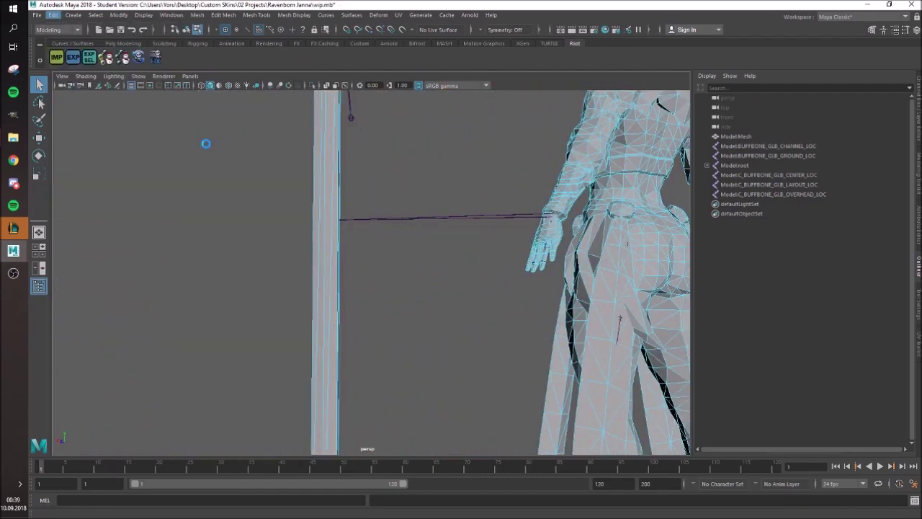
left_click_drag(247, 204, 332, 192, "alt")
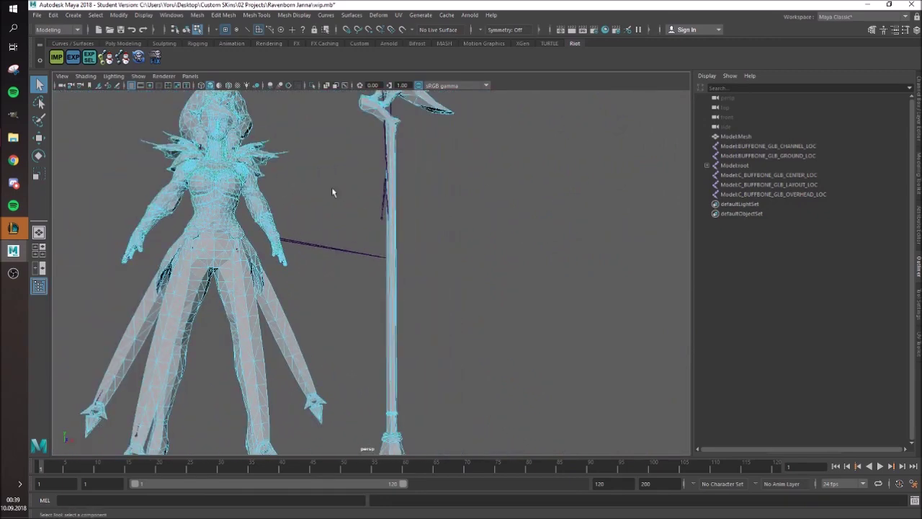
- Rebind ModelMesh, root and locators to the skeleton through the Bind Skin options
scroll(480, 144, "down", 3)
scroll(514, 173, "up", 2)
left_click(731, 137)
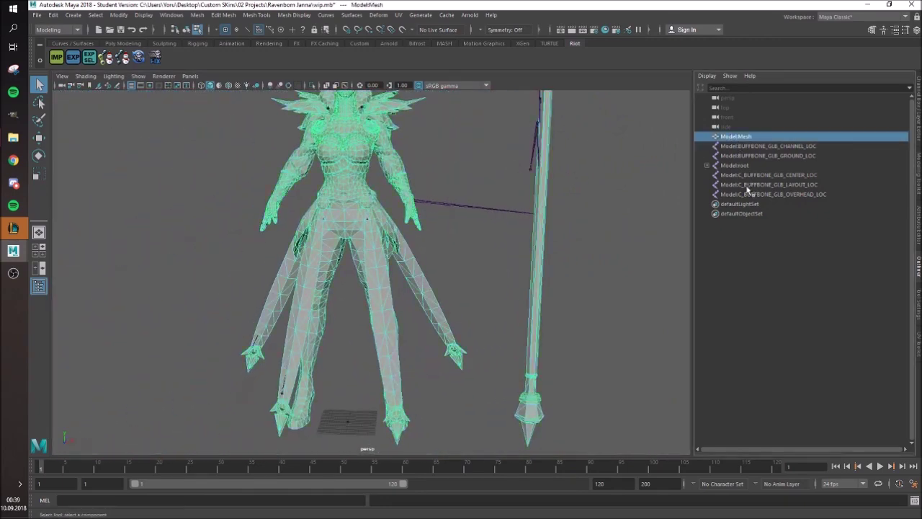
left_click(746, 194, "shift")
left_click(62, 30)
left_click(45, 50)
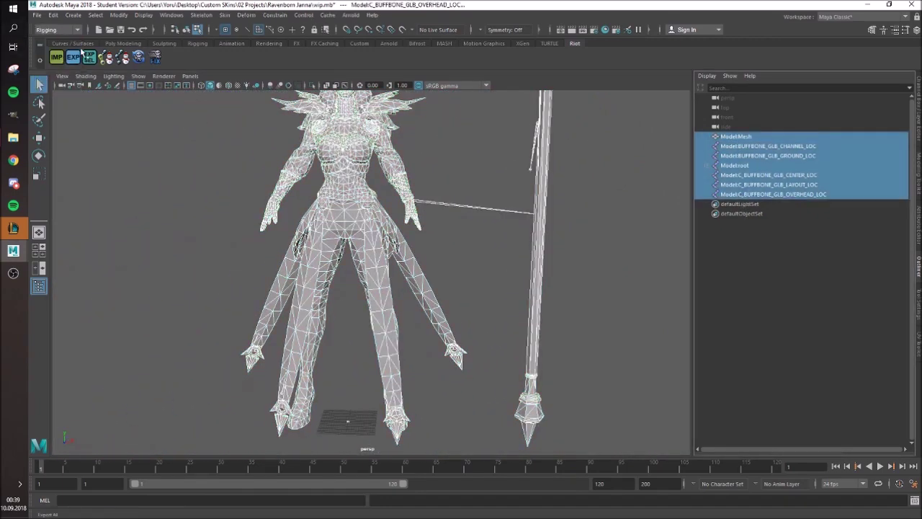
left_click(225, 15)
left_click(351, 40)
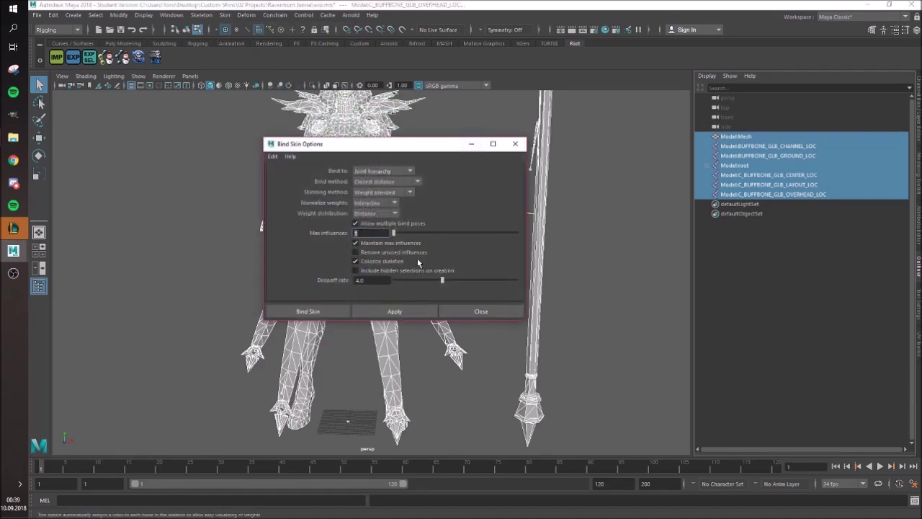
left_click(308, 311)
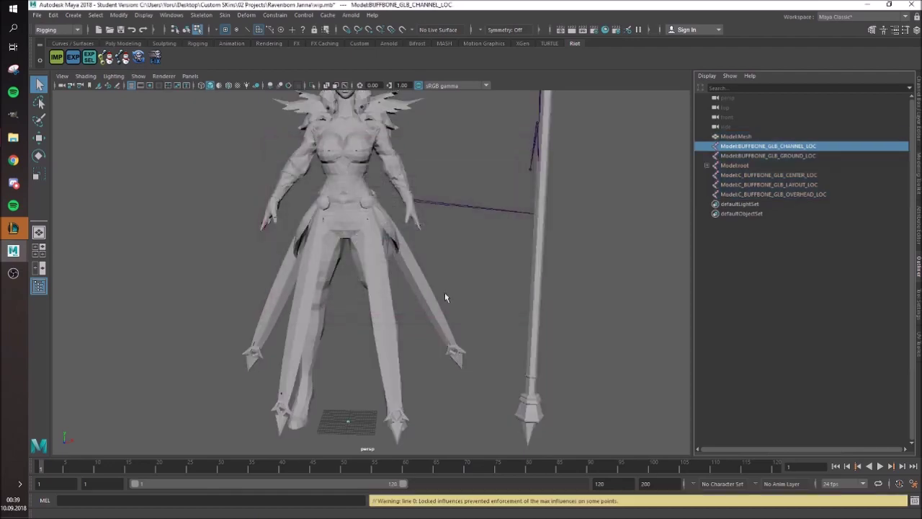
- Clear the selection and drag Weights.dae from Explorer into the viewport to import it
left_click(445, 292)
right_click_drag(464, 237, 461, 198, "alt")
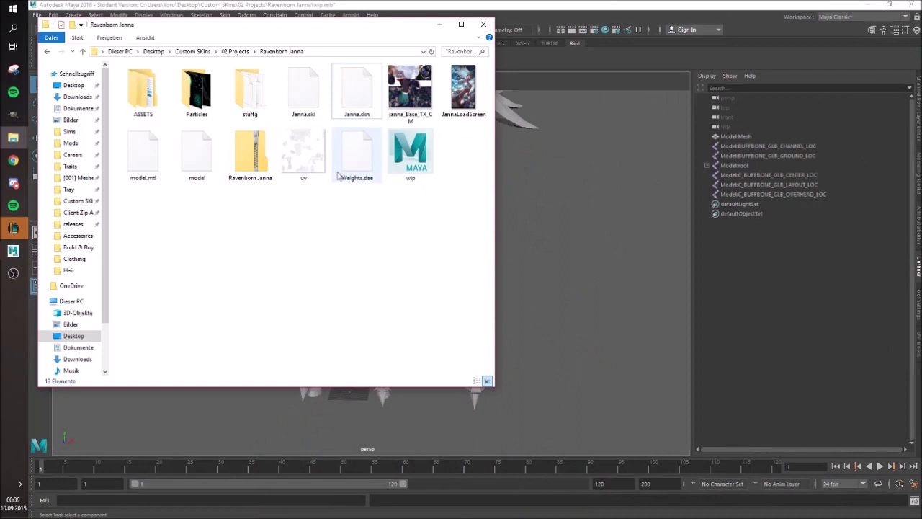
left_click_drag(357, 155, 604, 226)
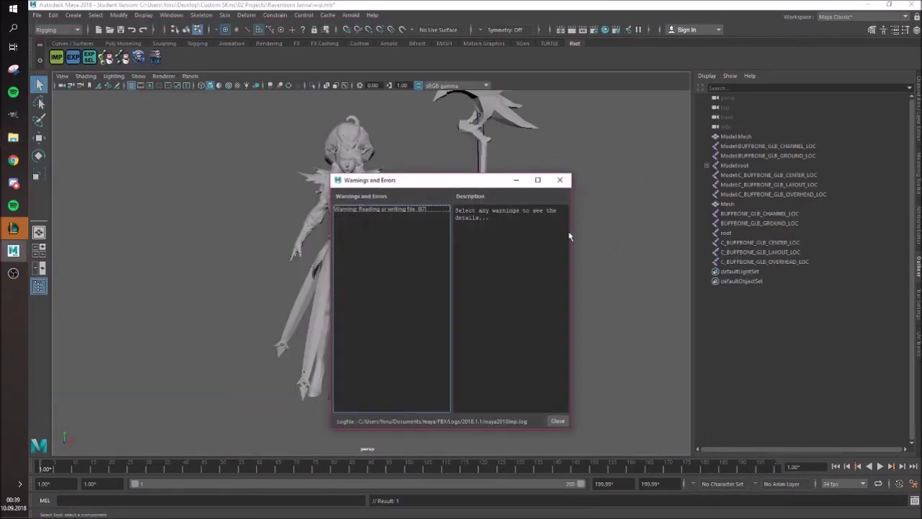
- Copy skin weights from the imported Mesh onto Model:Mesh via Copy Skin Weights options
left_click(559, 179)
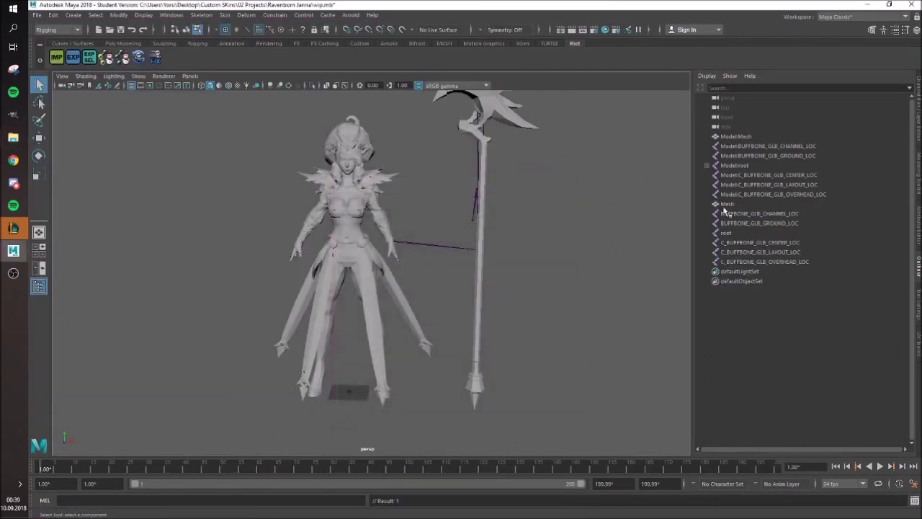
left_click(728, 205)
left_click(727, 137)
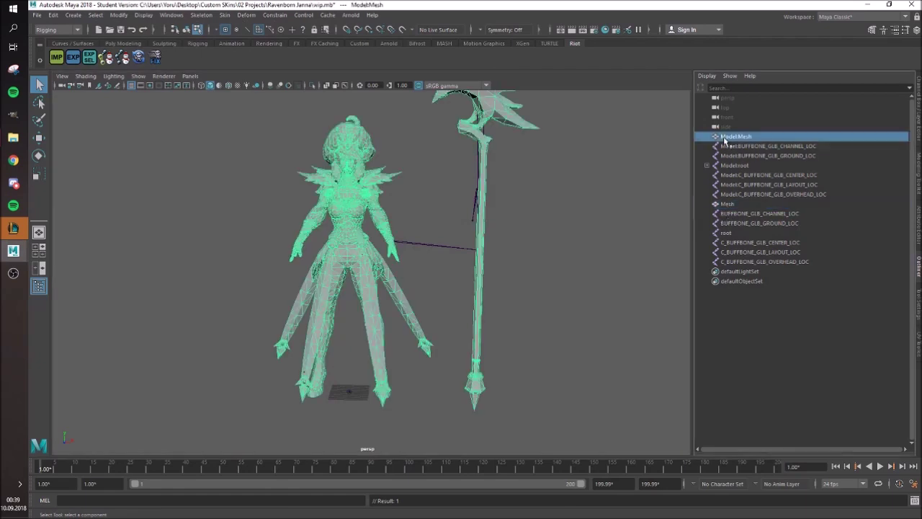
left_click(728, 205)
left_click(735, 136)
left_click(728, 205)
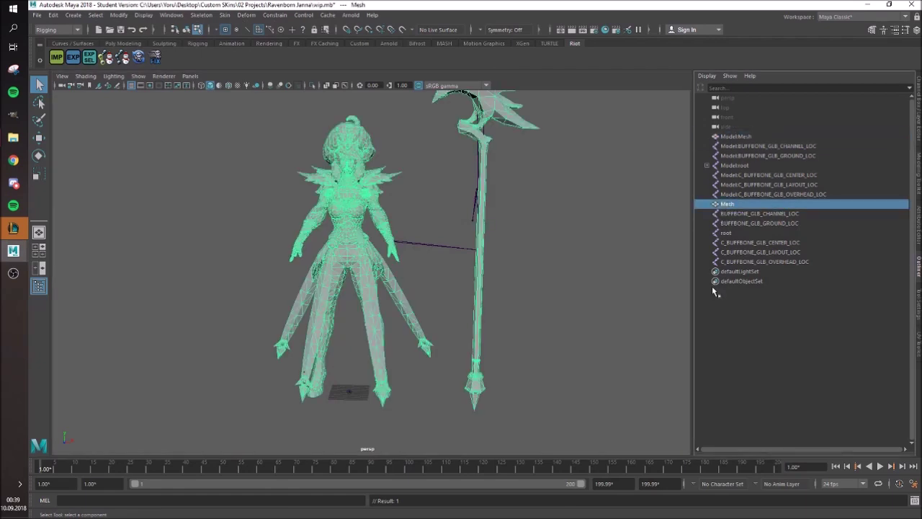
left_click(735, 234)
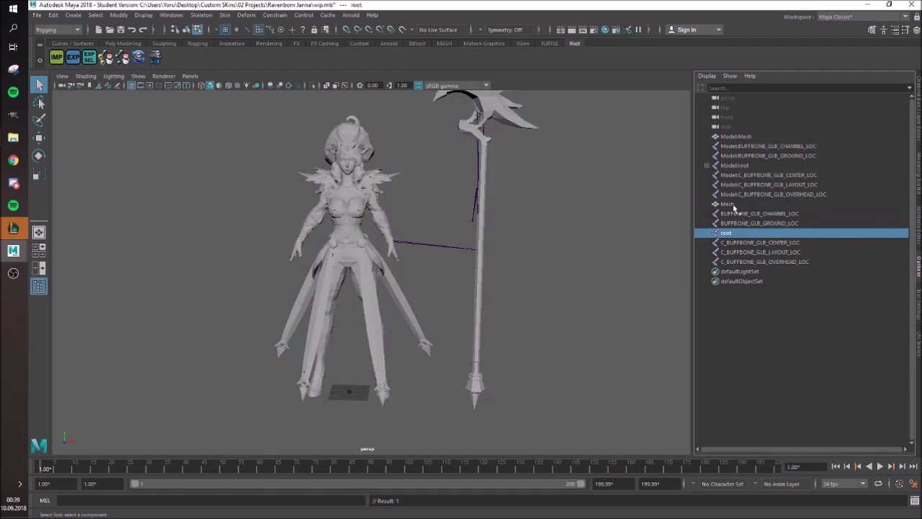
left_click(730, 205)
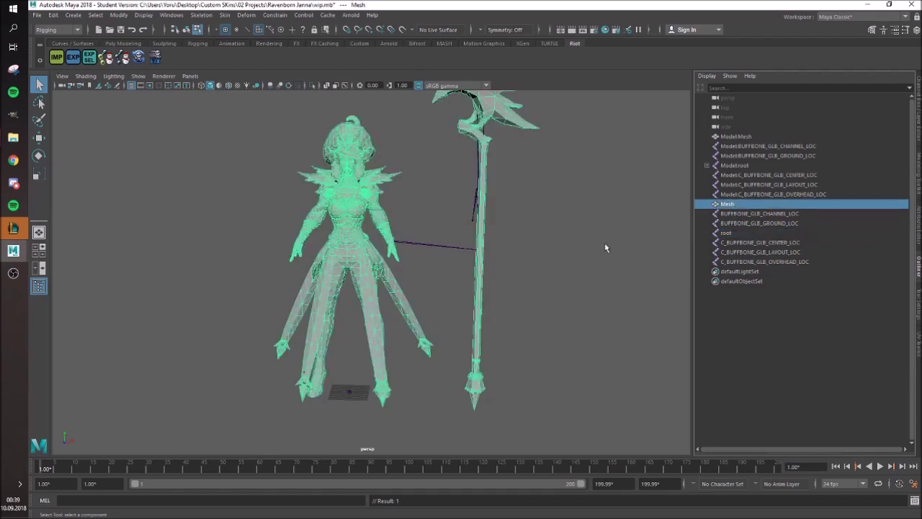
left_click(736, 139, "ctrl")
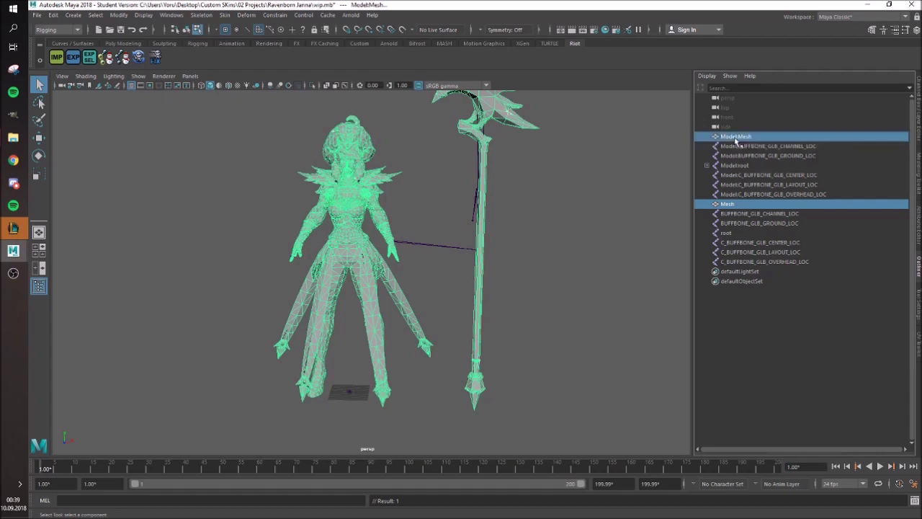
key("f")
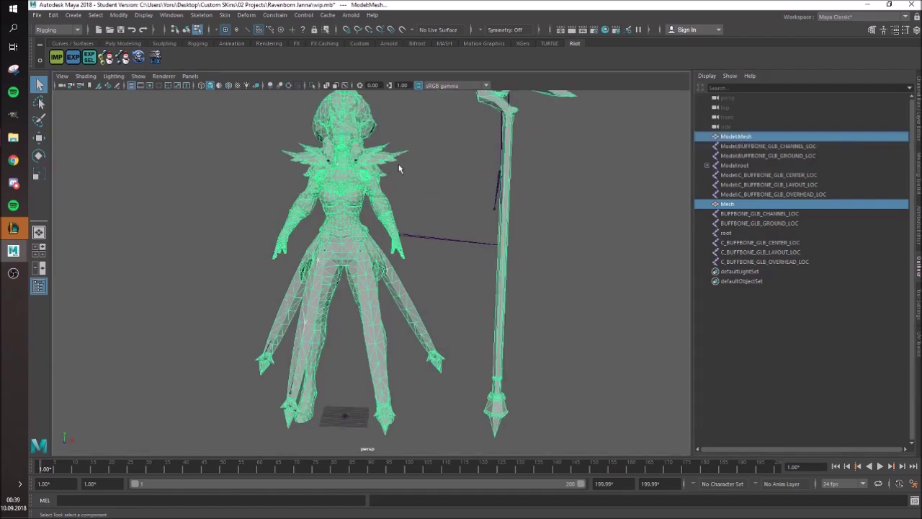
left_click(224, 14)
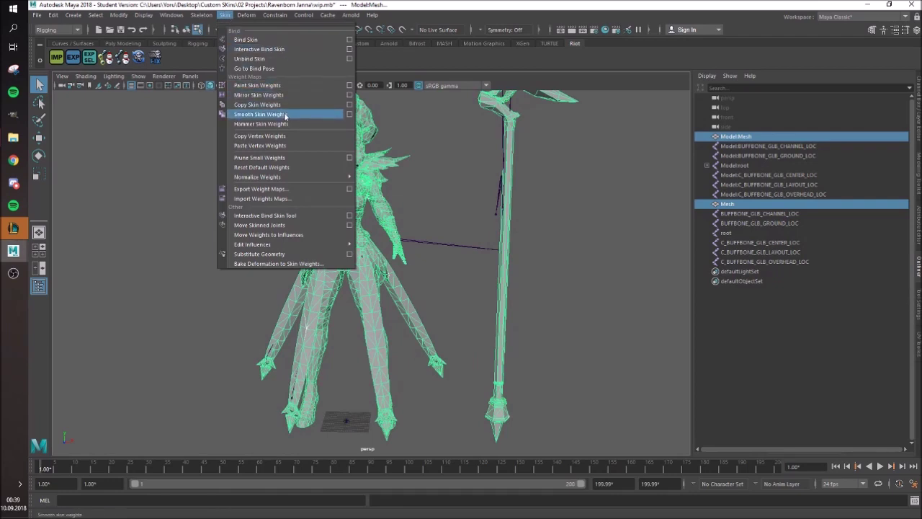
left_click(350, 104)
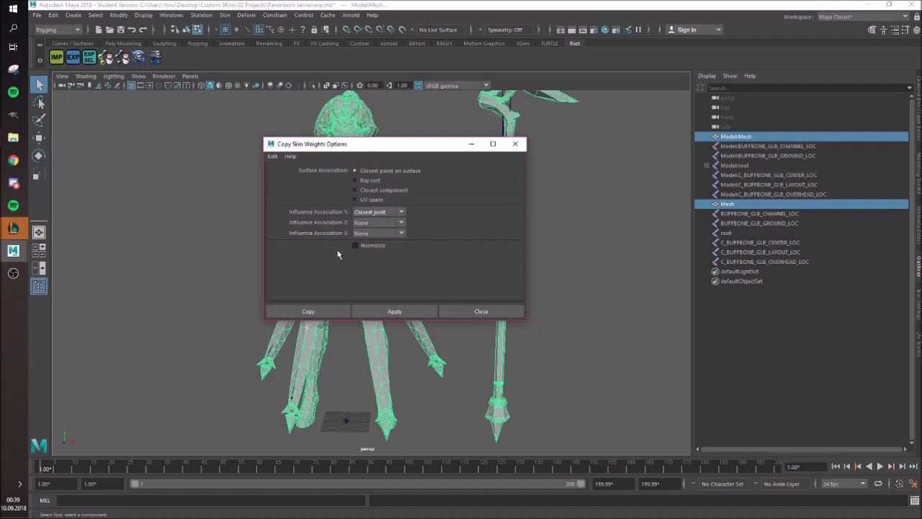
left_click(333, 312)
- Delete the imported Mesh, root joint and all its locators
left_click(727, 204)
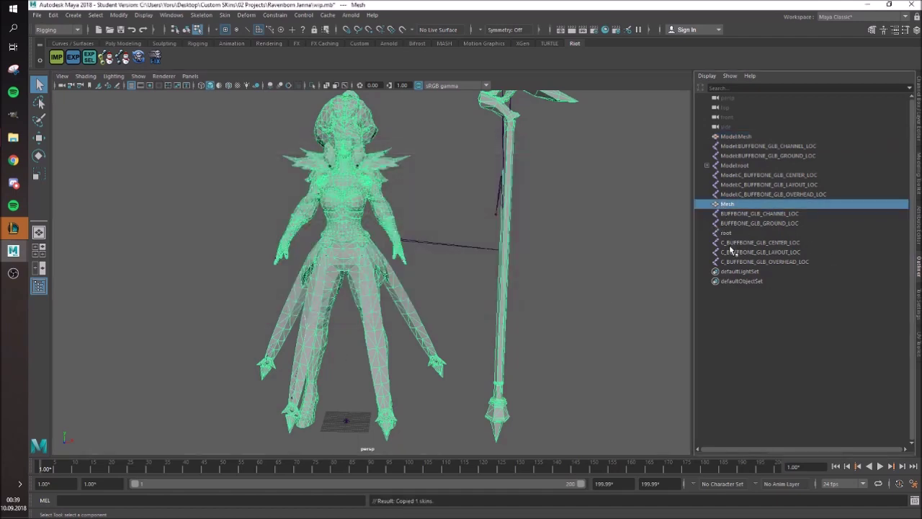
left_click(749, 262, "shift")
key("Delete")
- Frame Model:Mesh and start Paint Skin Weights on it
left_click(736, 137)
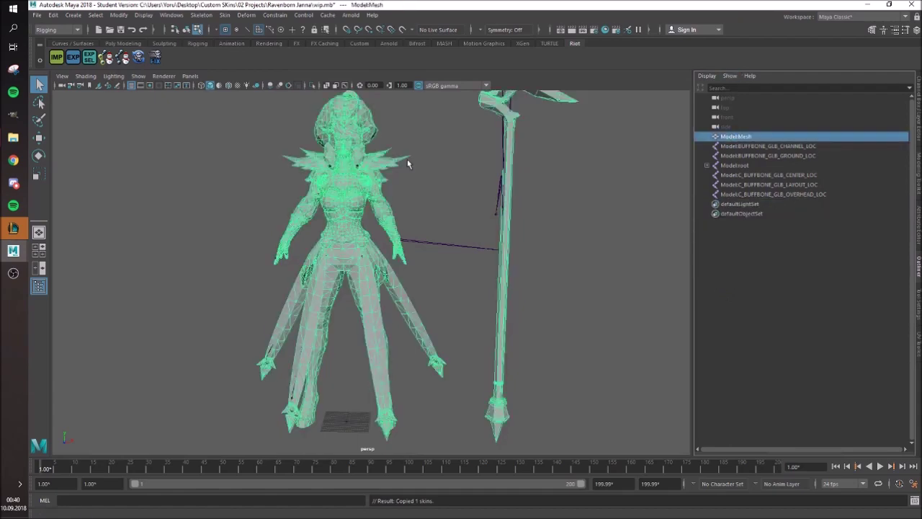
key("f")
left_click(225, 15)
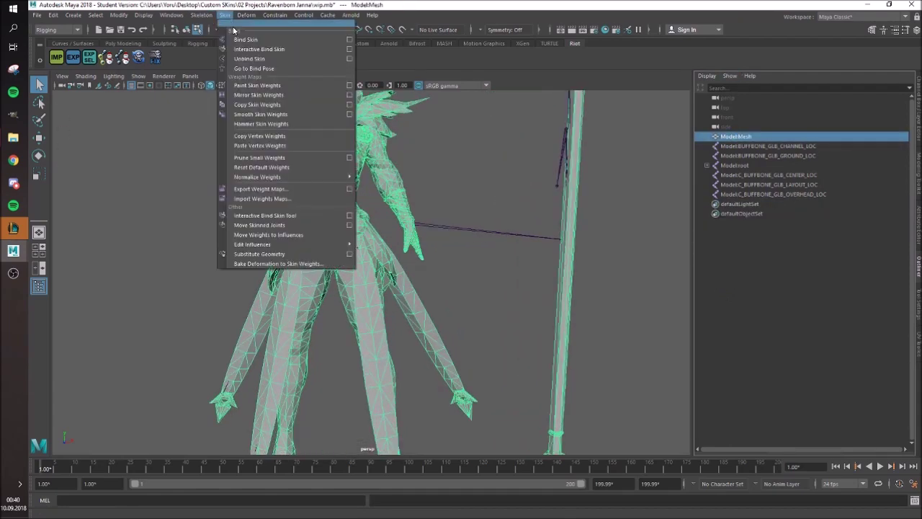
left_click(258, 86)
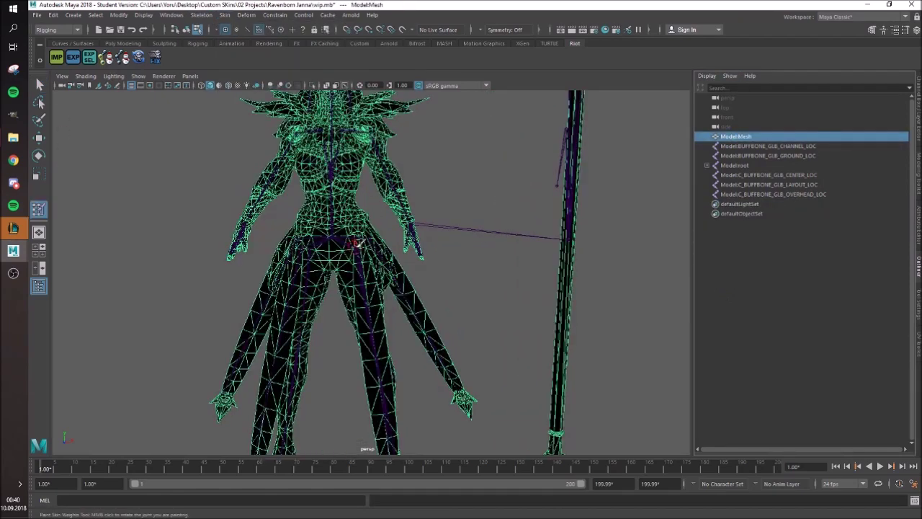
- Display the leg and hip joint influences as weight heat maps
right_click(354, 242)
left_click(350, 218)
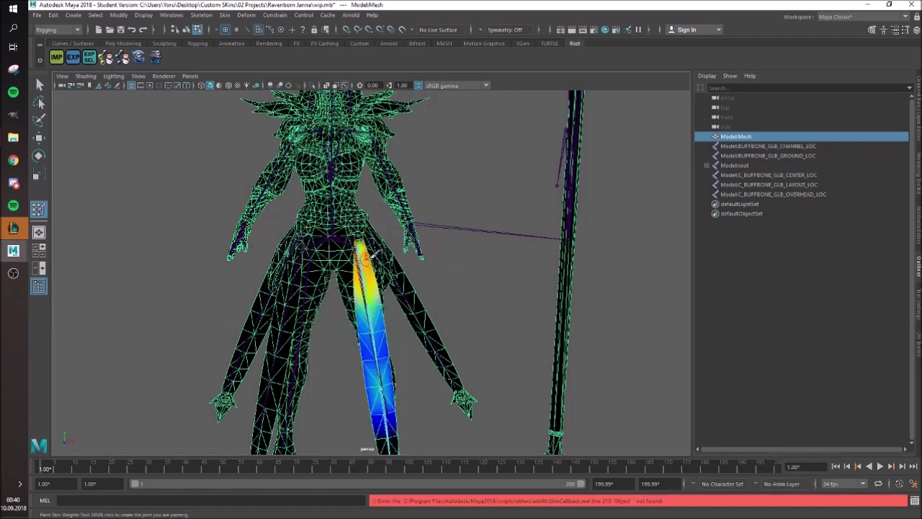
scroll(353, 253, "up", 2)
right_click(343, 234)
left_click(336, 209)
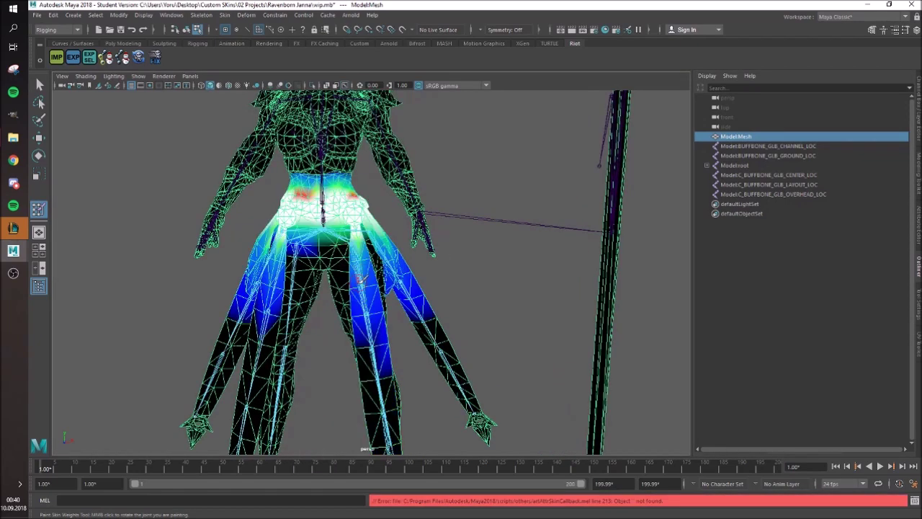
scroll(360, 245, "up", 3)
- Inspect the chest, shoulder and wing weight influences from several angles
left_click_drag(353, 180, 360, 201, "alt")
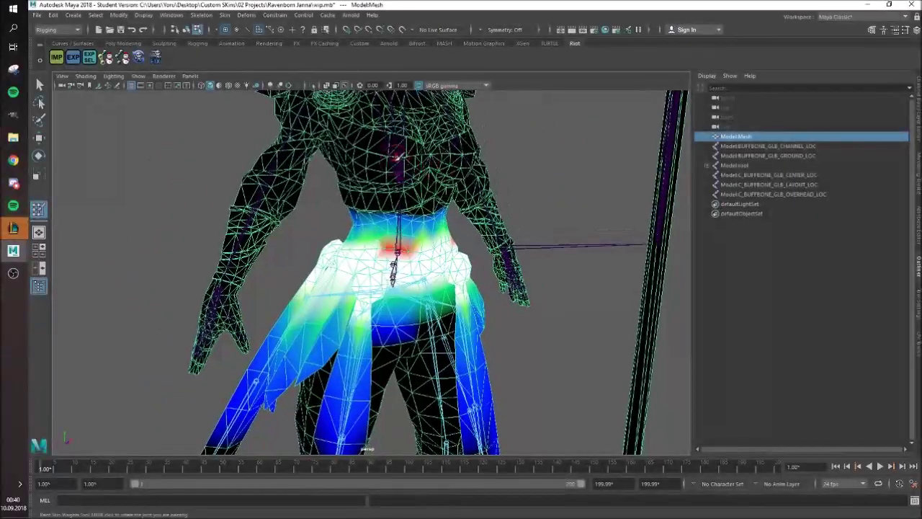
middle_click_drag(361, 201, 448, 157, "alt")
right_click_drag(395, 160, 430, 156, "alt")
middle_click_drag(430, 156, 454, 188, "alt")
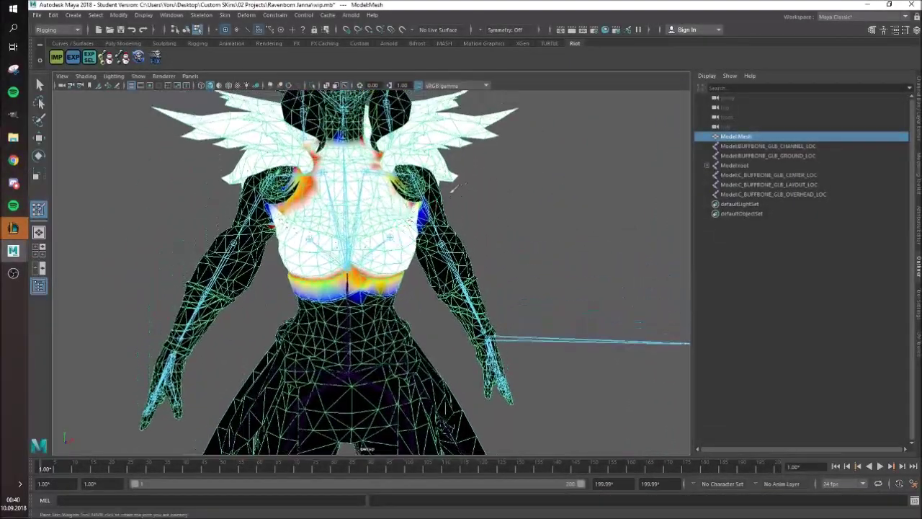
right_click_drag(428, 198, 422, 172)
mouse_move(343, 196)
left_mouse_down("alt")
mouse_move(382, 189)
mouse_move(412, 248)
left_mouse_up("alt")
scroll(390, 209, "up", 10)
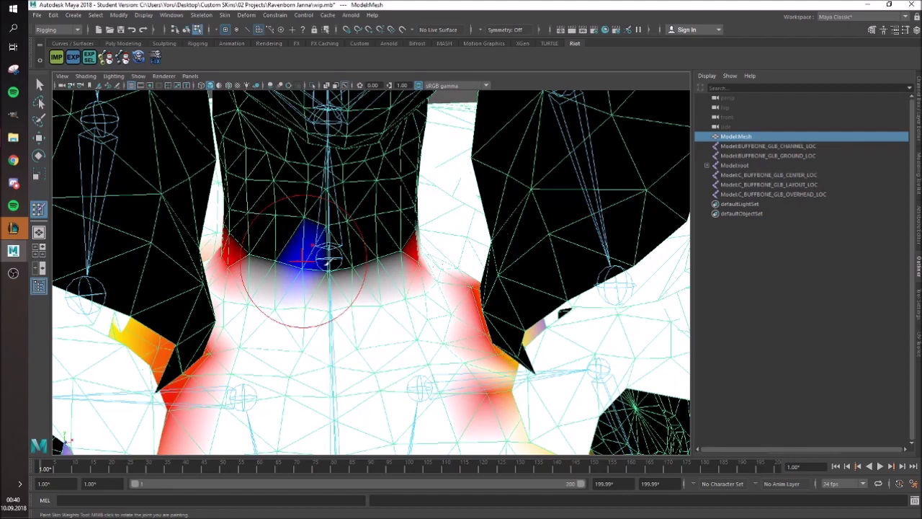
scroll(313, 292, "down", 5)
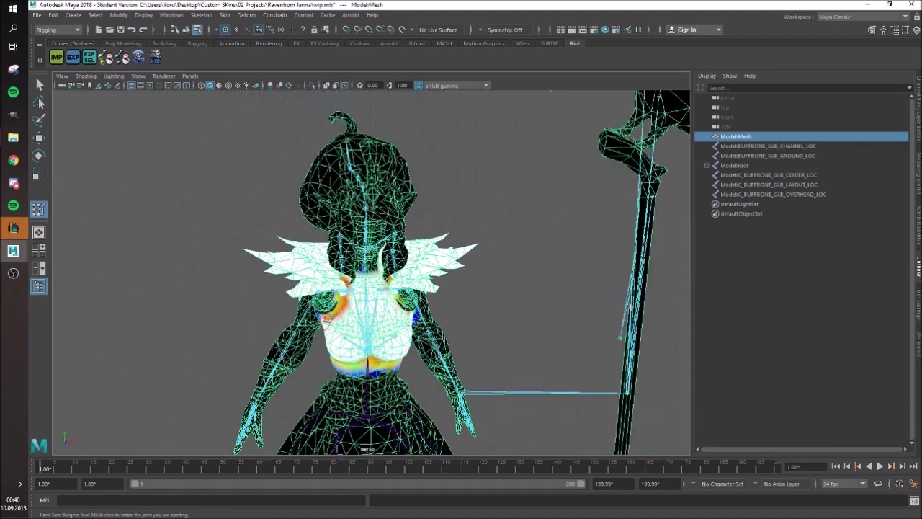
scroll(636, 234, "up", 3)
scroll(637, 234, "down", 8)
scroll(636, 234, "up", 1)
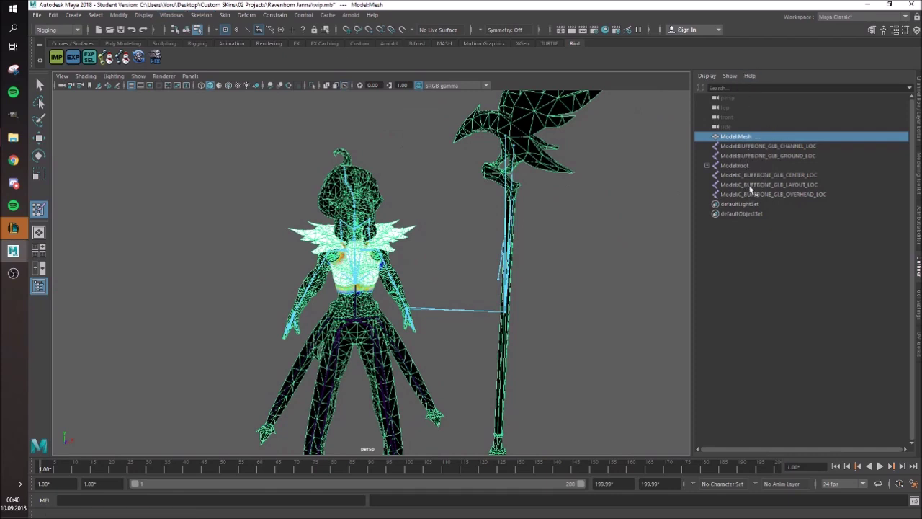
left_click(177, 15)
- Delete the Model namespace in the Namespace Editor, merging it with root to unprefix Mesh and root
mouse_move(209, 49)
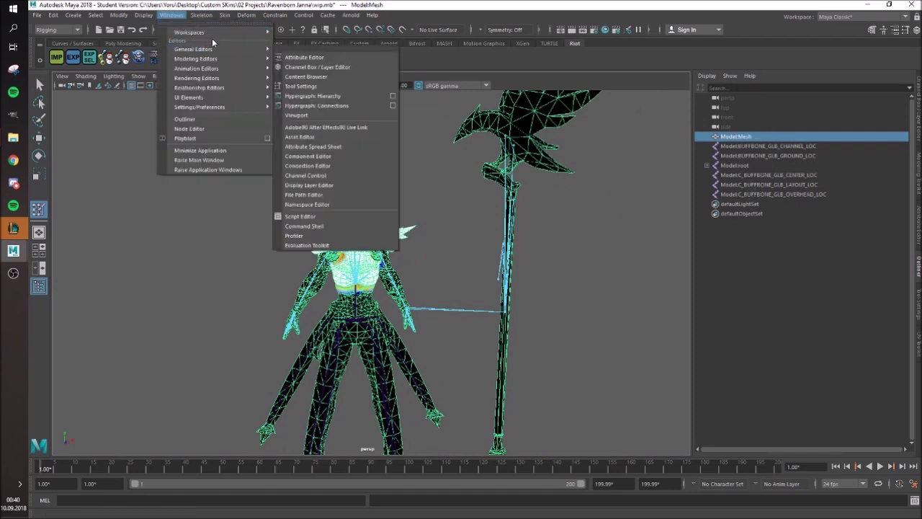
left_click(310, 203)
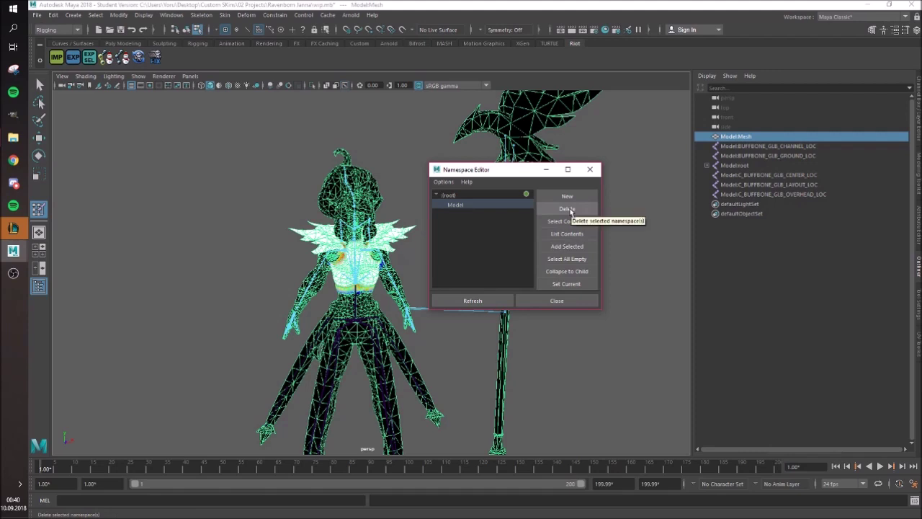
left_click(567, 209)
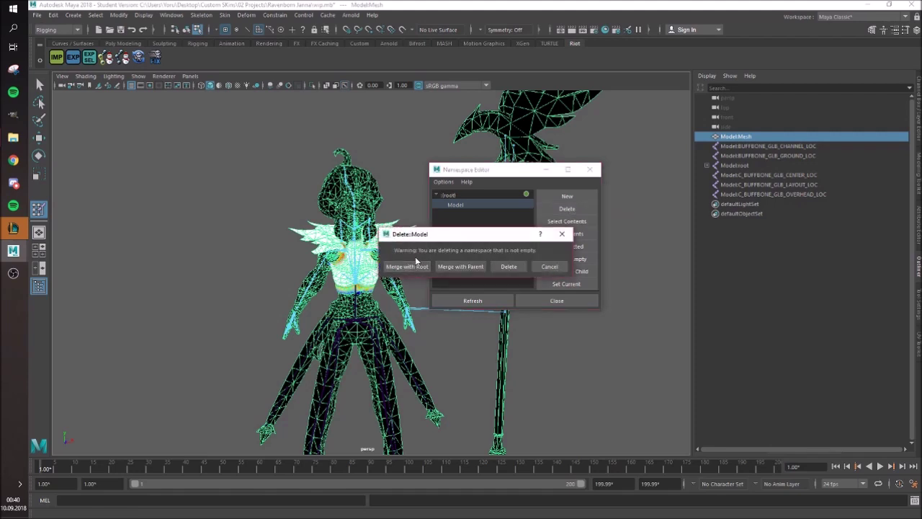
left_click(411, 265)
left_click(590, 169)
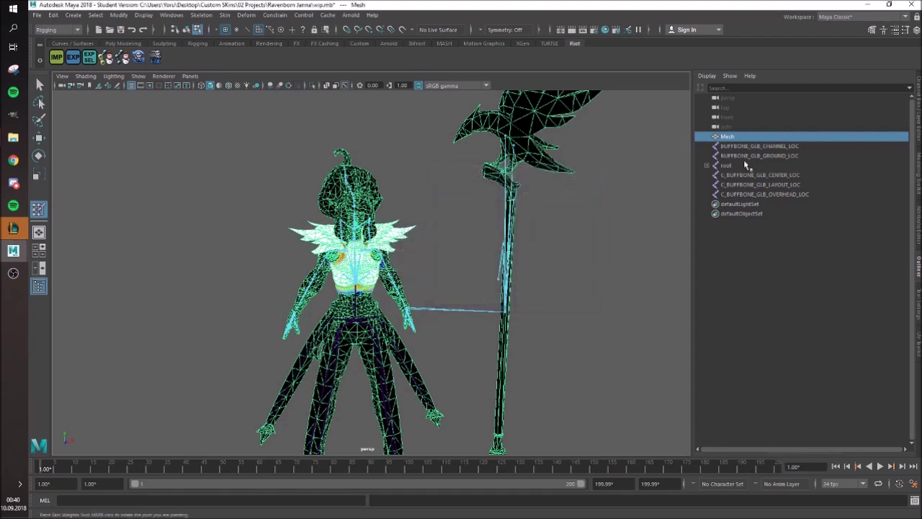
- Inspect the upper arm joint's weight influence on Mesh
scroll(429, 279, "up", 5)
left_click(450, 250)
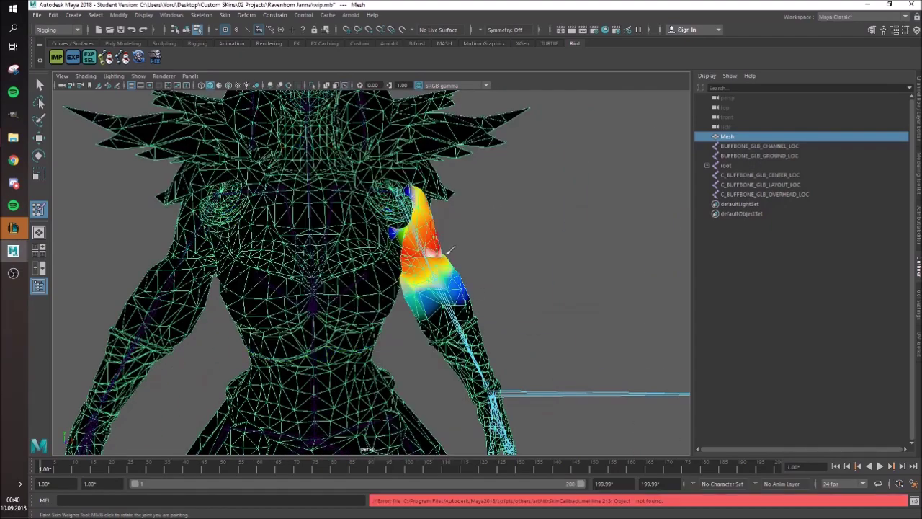
scroll(482, 303, "down", 5)
scroll(520, 290, "up", 5)
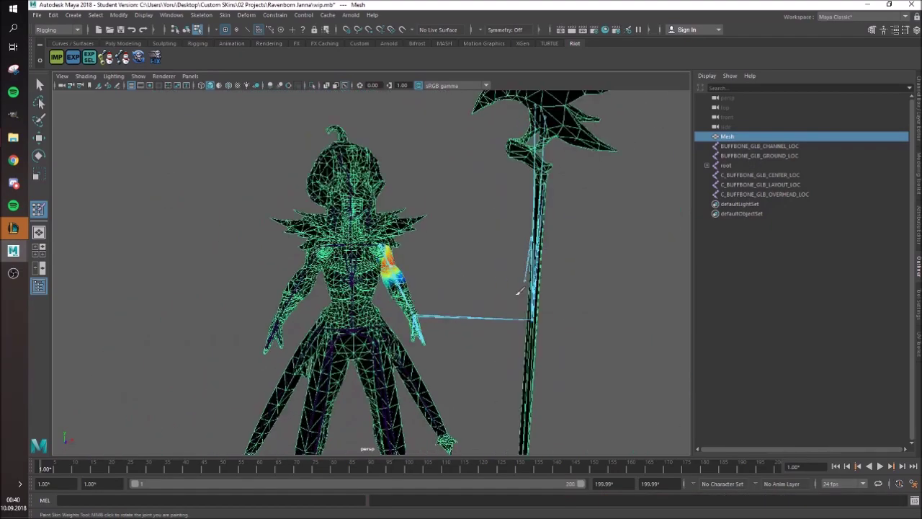
right_click(322, 254)
scroll(452, 268, "down", 5)
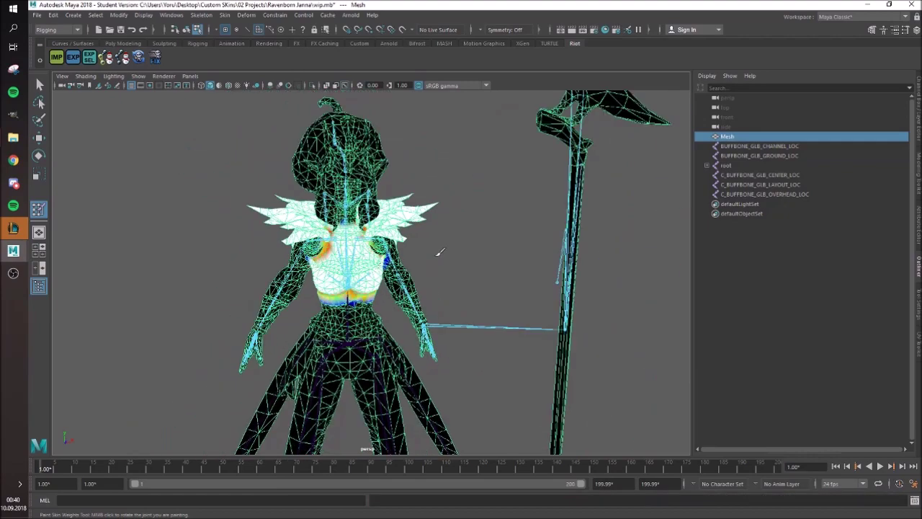
scroll(454, 273, "up", 1)
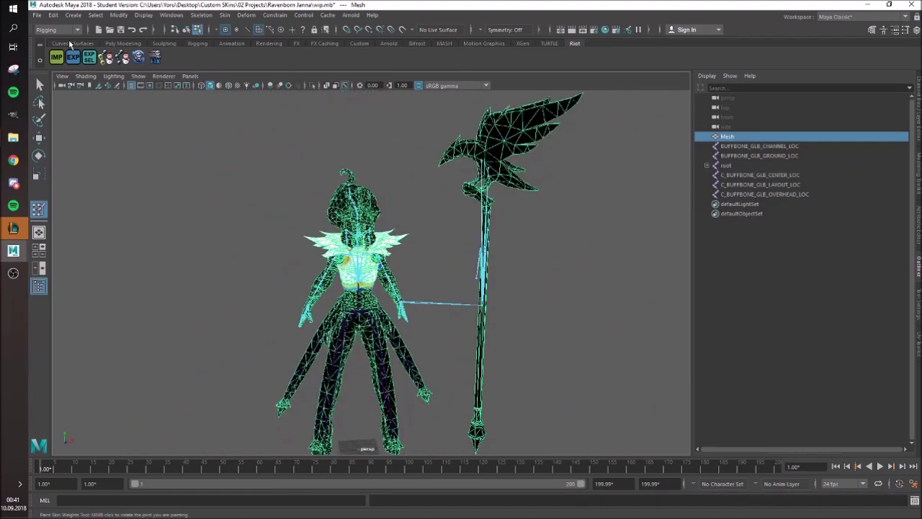
- Export the selected Mesh as a League of Legends skin, overwriting Janna.skn
left_click(37, 15)
left_click(72, 160)
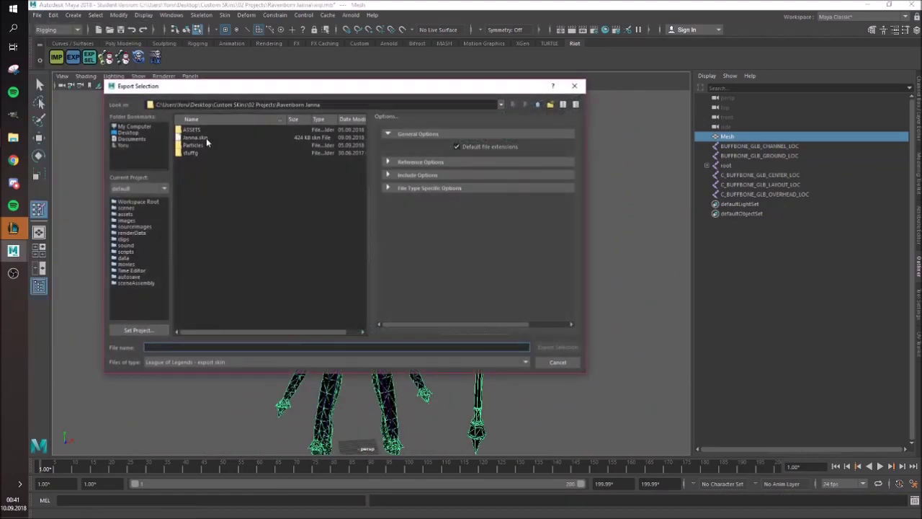
double_click(208, 137)
left_click(317, 242)
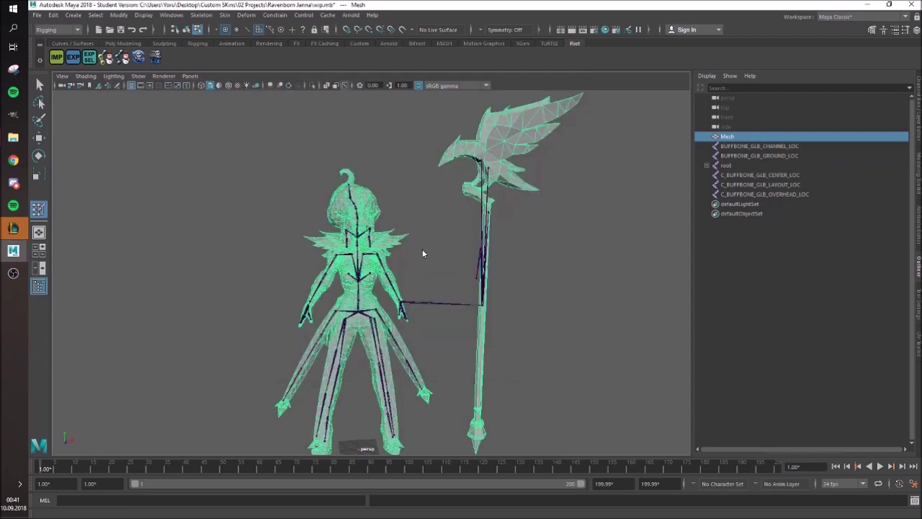
key("ctrl+alt+p")
scroll(432, 249, "up", 5)
scroll(447, 243, "down", 3)
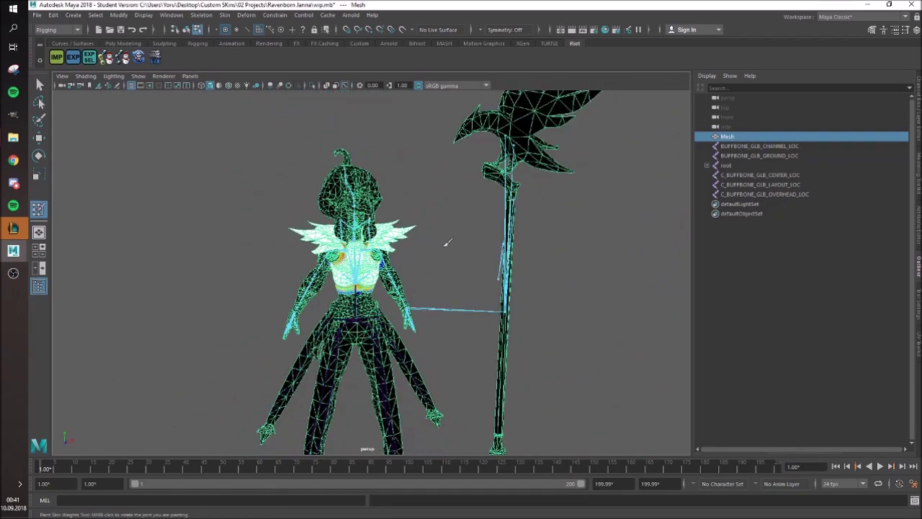